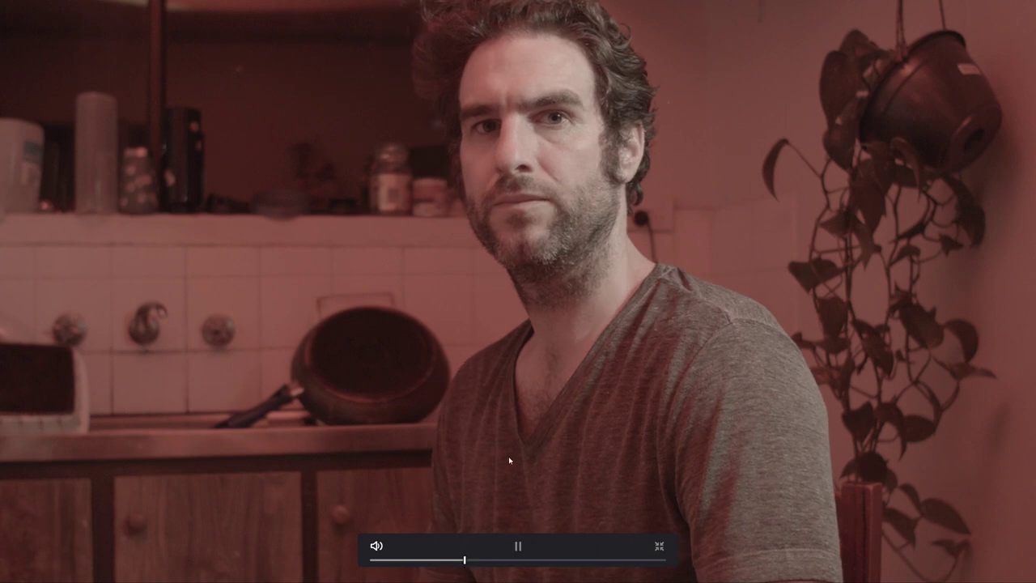
- Scrub ahead in the full-screen comparison playback
left_click_drag(478, 560, 522, 560)
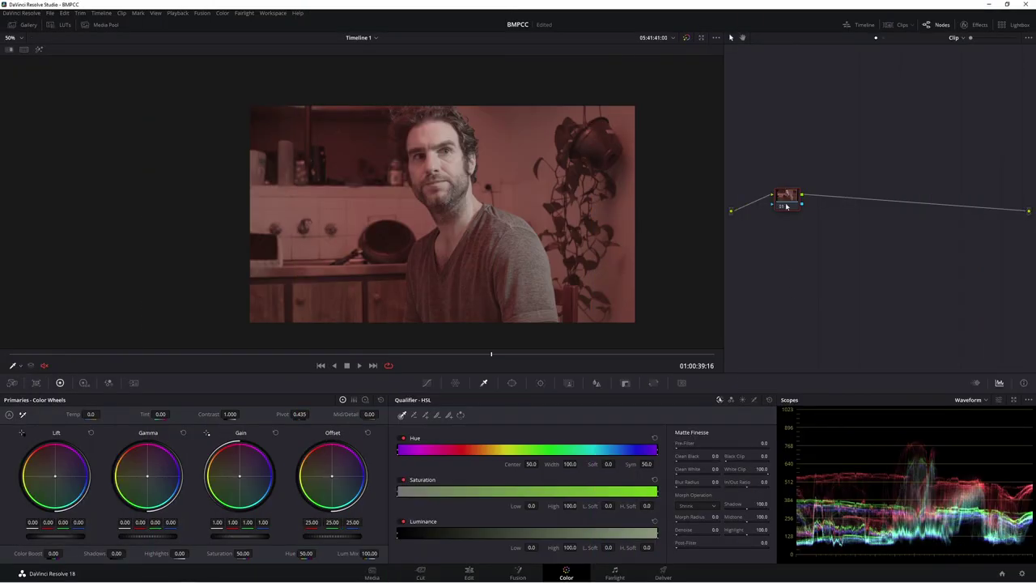
left_click_drag(785, 207, 793, 237)
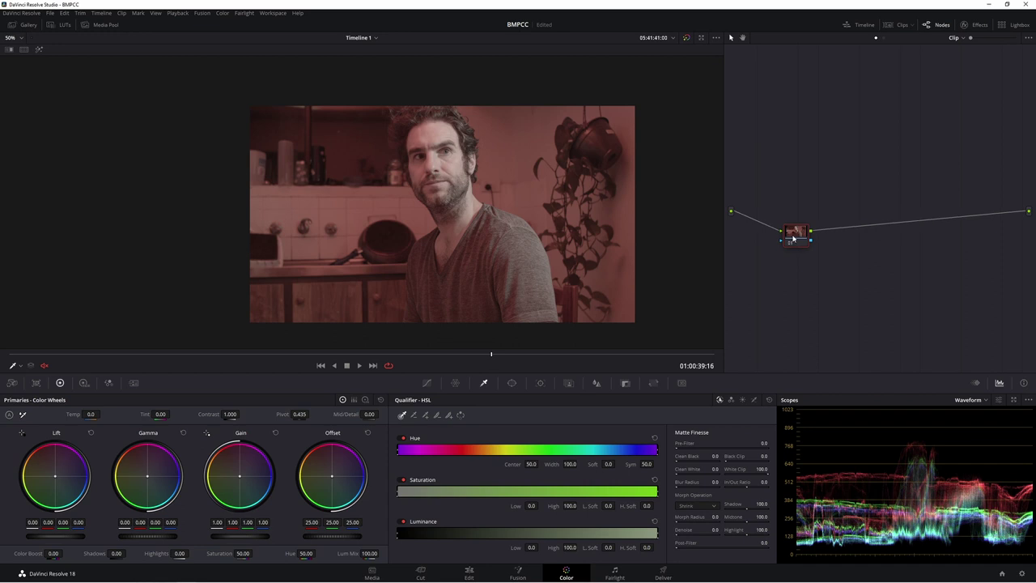
key("ctrl+z")
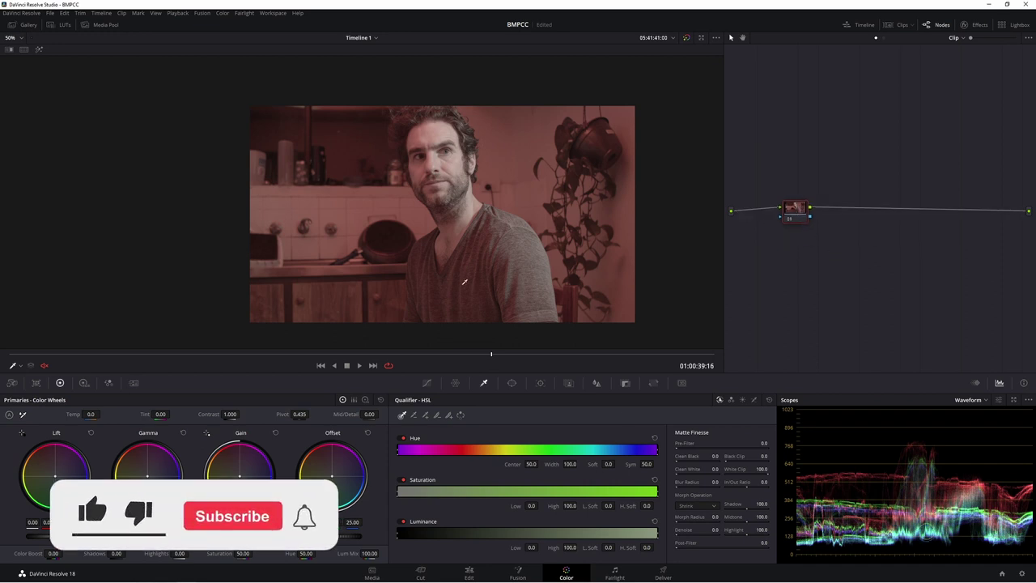
left_click(462, 356)
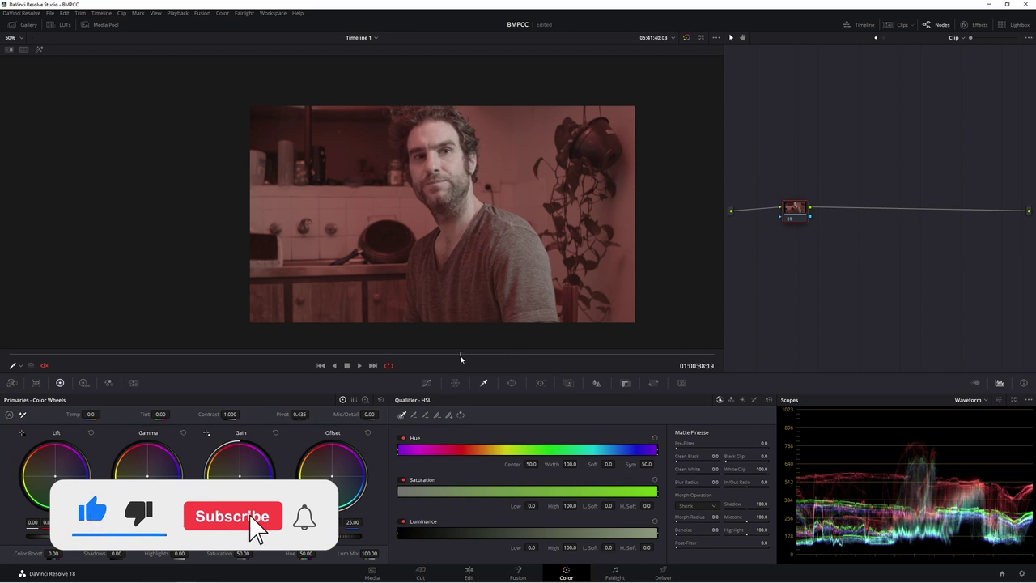
left_click_drag(460, 358, 492, 360)
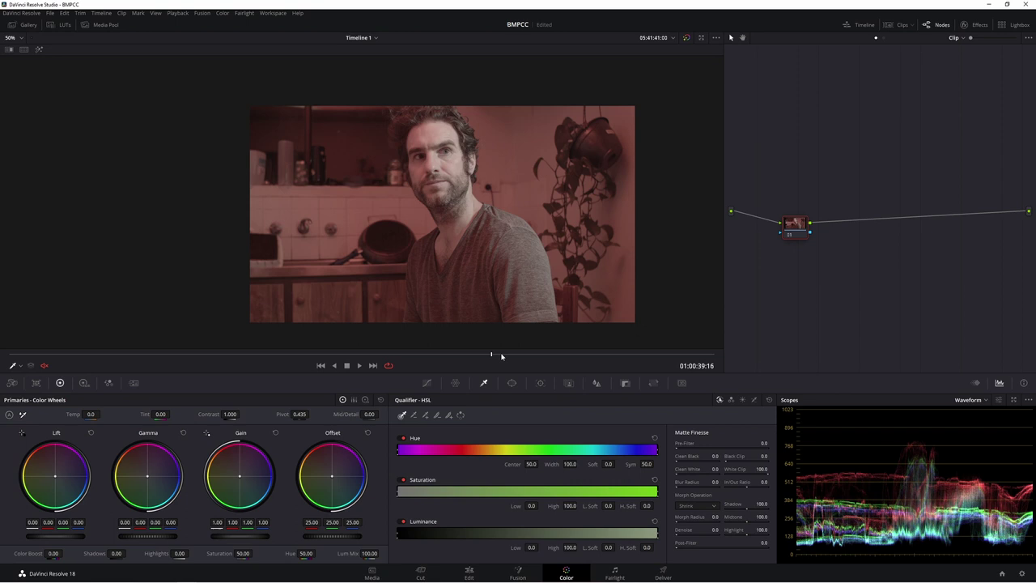
left_click(389, 359)
left_click_drag(389, 358, 447, 357)
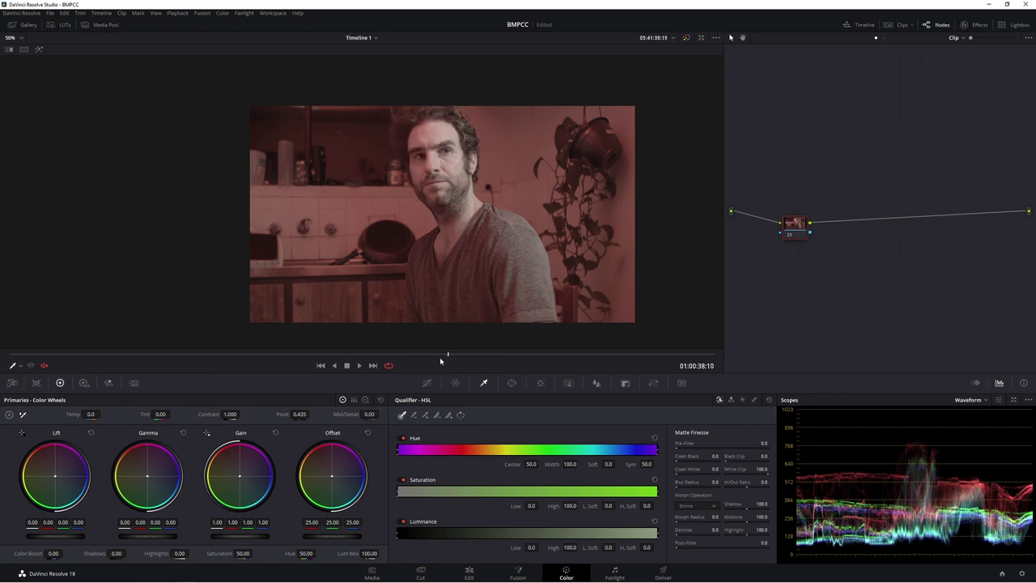
left_click_drag(793, 231, 794, 239)
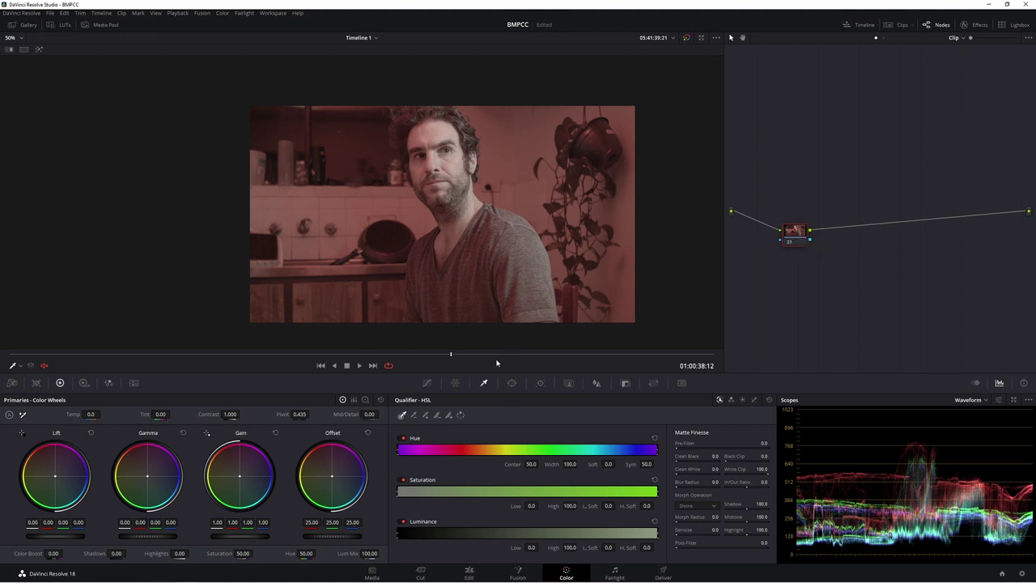
mouse_move(499, 360)
left_mouse_down()
mouse_move(446, 354)
mouse_move(494, 354)
mouse_move(482, 356)
left_mouse_up()
key("ctrl+z")
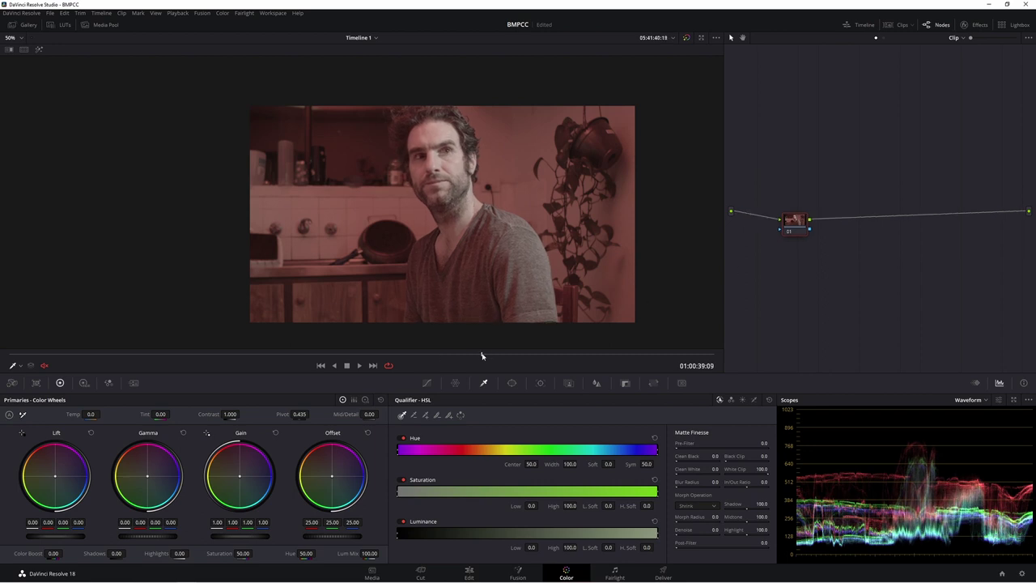
key("space")
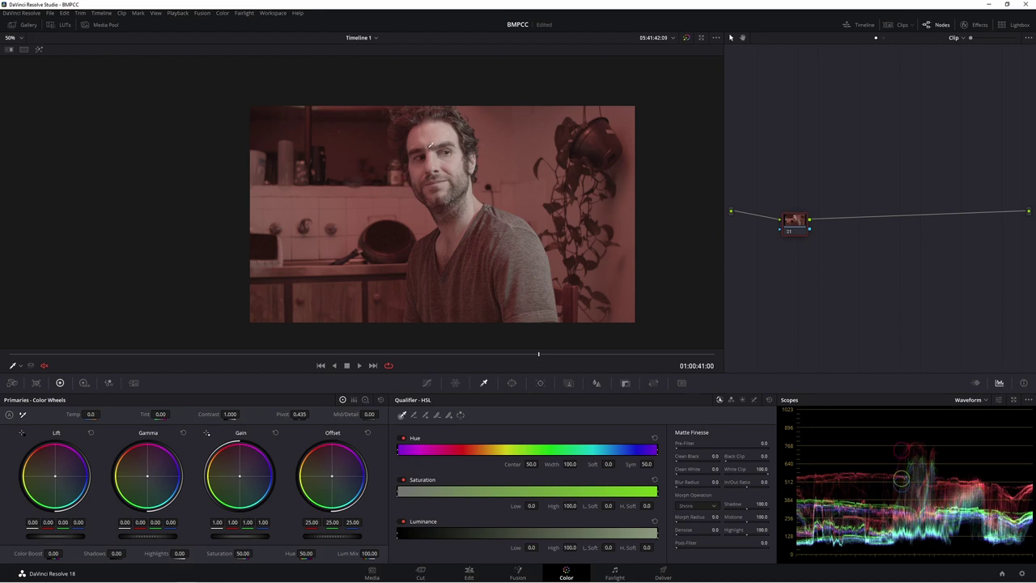
key("space")
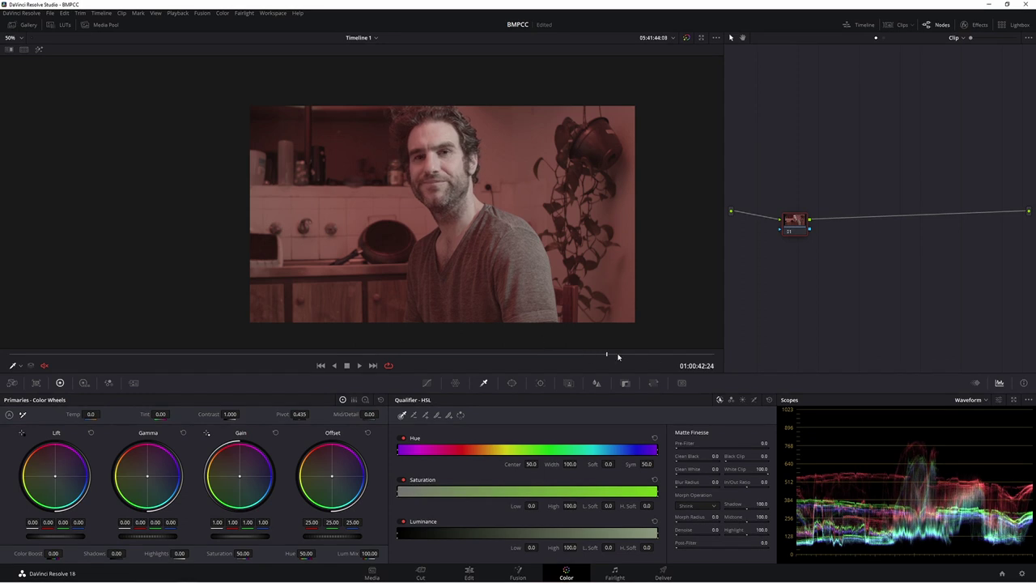
left_click(450, 362)
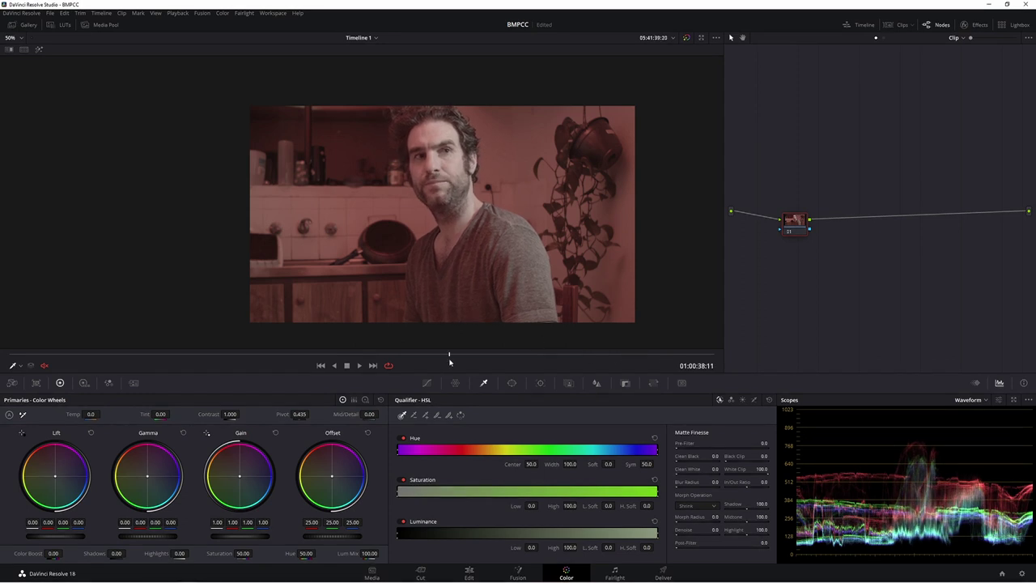
mouse_move(786, 234)
left_mouse_down()
mouse_move(798, 238)
mouse_move(794, 248)
left_mouse_up()
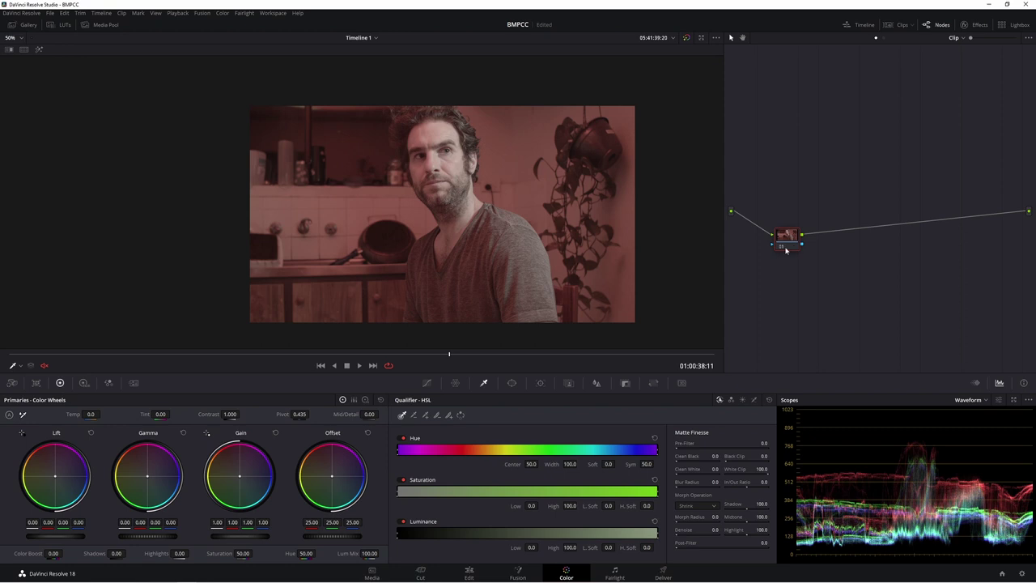
left_click(1021, 573)
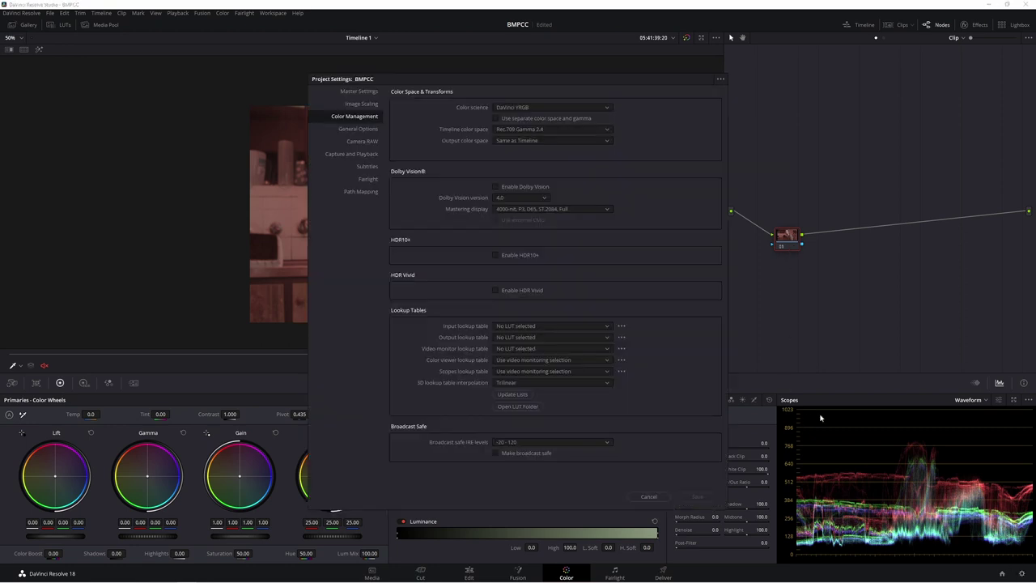
left_click(547, 129)
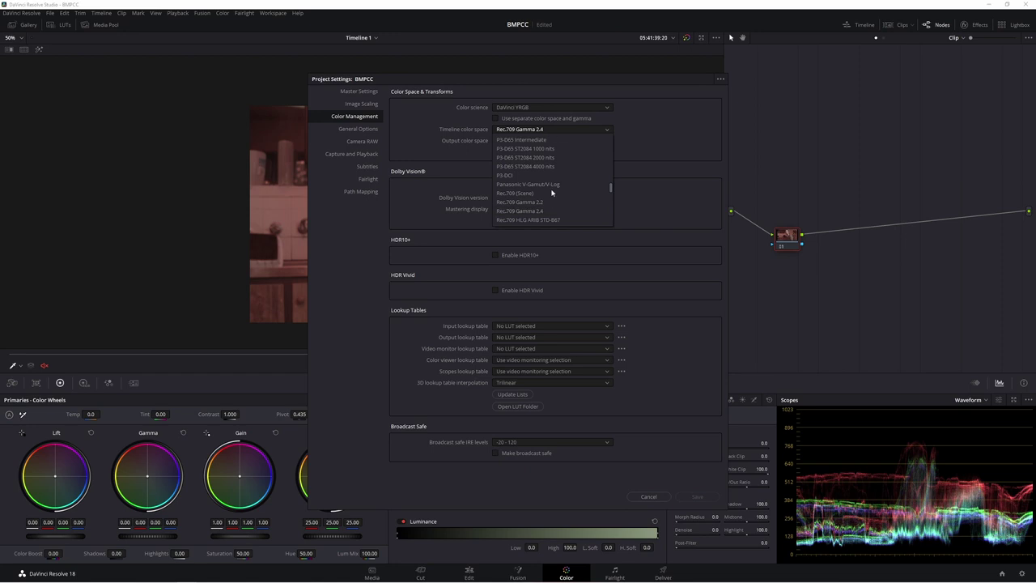
left_click(682, 159)
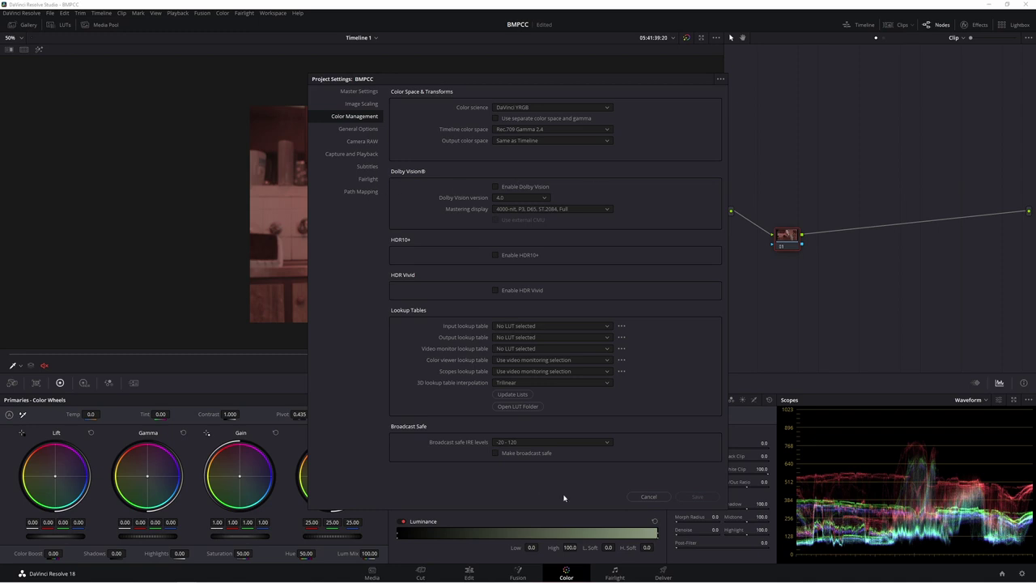
left_click(661, 497)
left_click_drag(792, 247, 790, 242)
- Add serial node 02 with a Color Space Transform from Blackmagic Design Film Gen 1, Blackmagic Design Film gamma
key("alt+s")
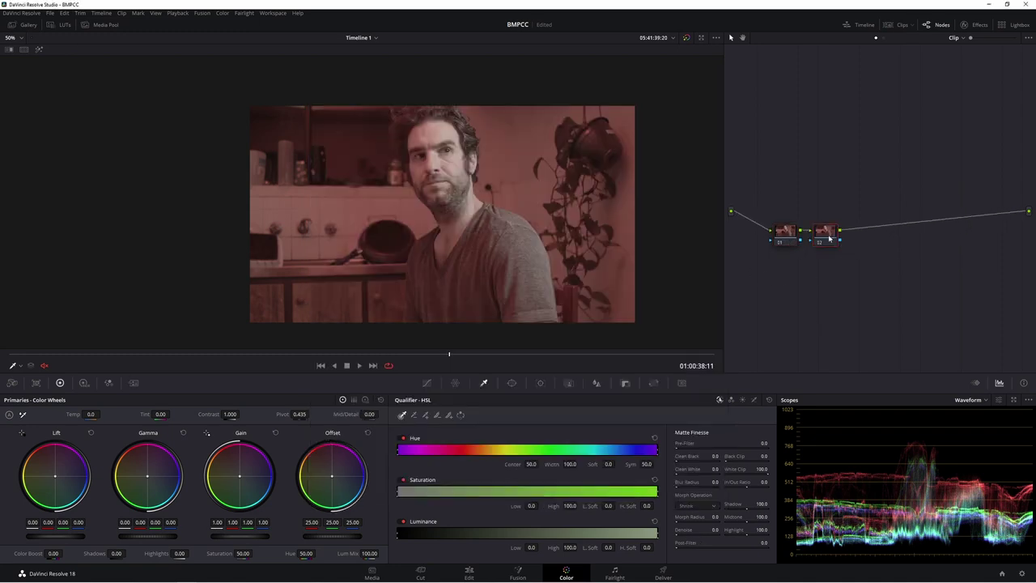
left_click(971, 25)
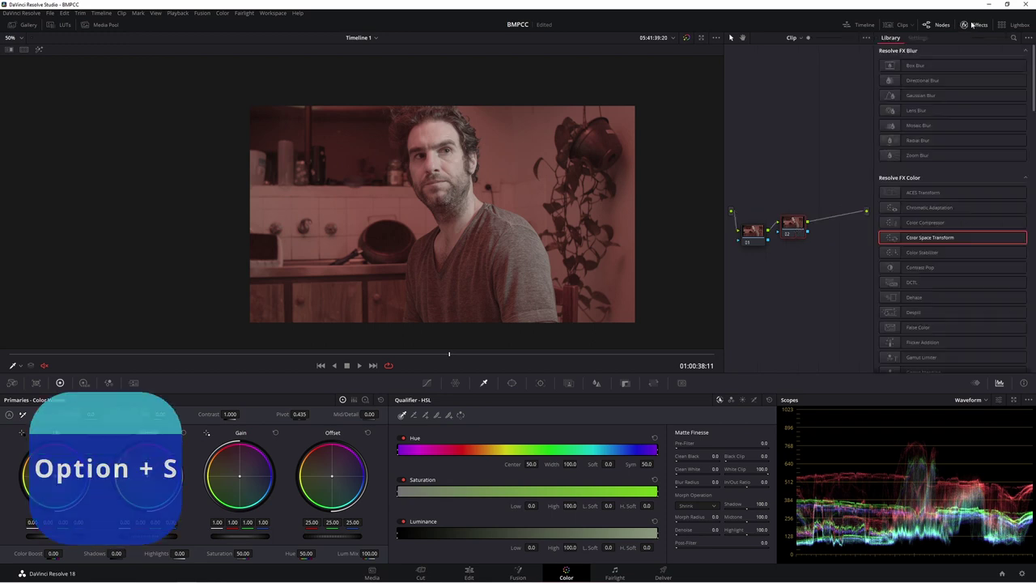
left_click_drag(931, 237, 793, 230)
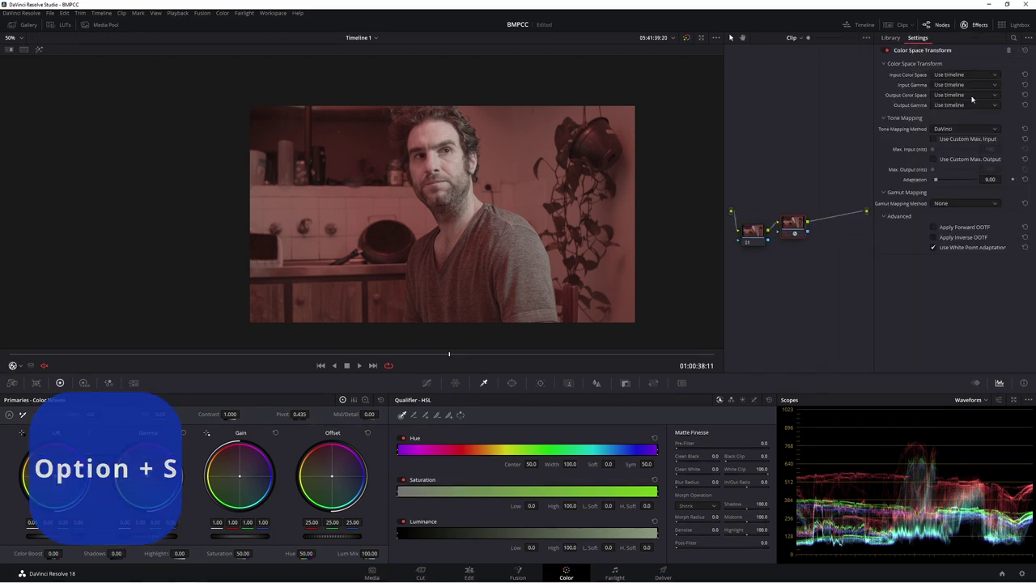
left_click(962, 76)
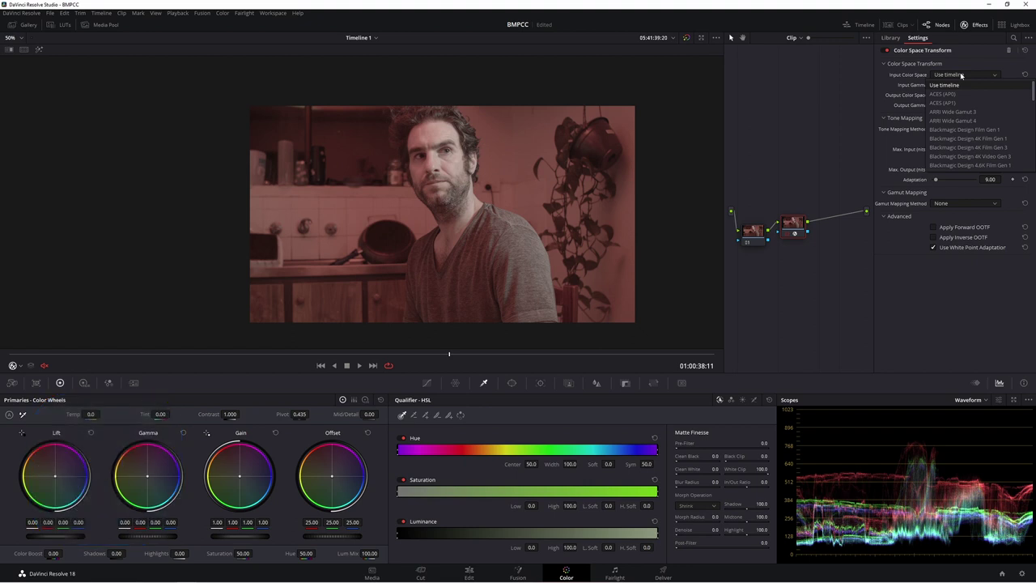
left_click(958, 130)
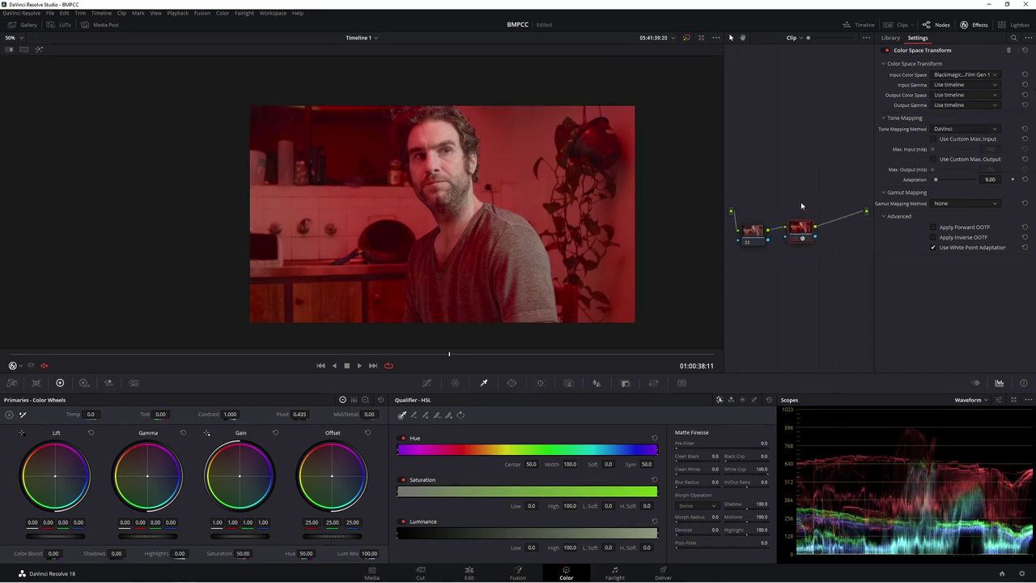
left_click(949, 87)
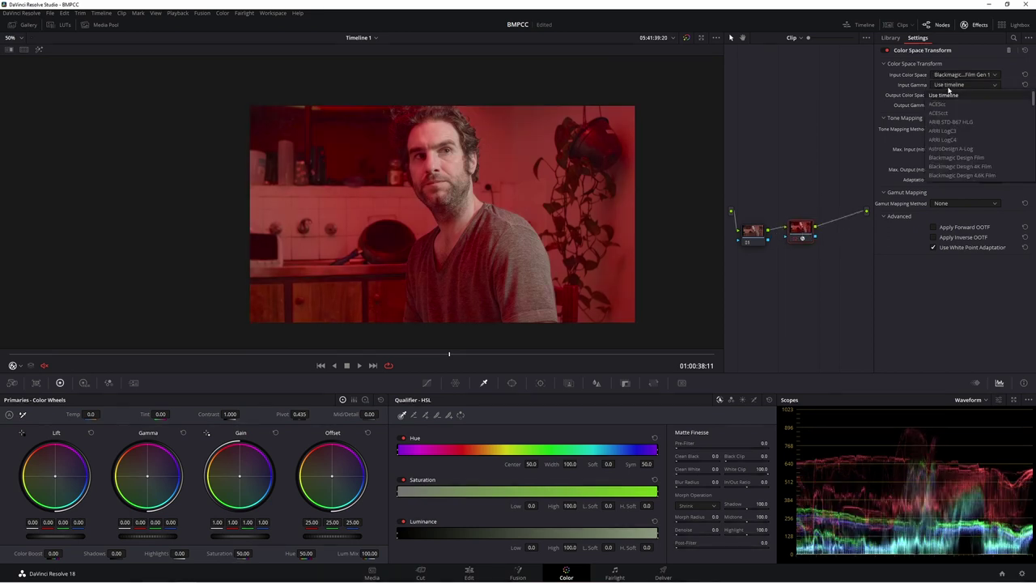
left_click(959, 158)
- Scrub to an earlier frame, try shifting the offset to cut red, then reset it
left_click_drag(450, 354, 389, 357)
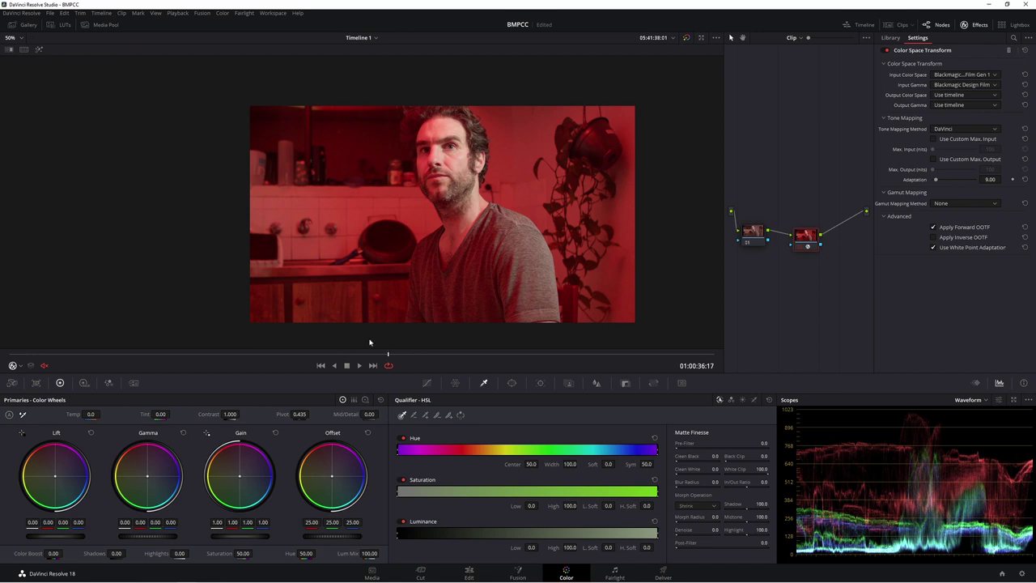
left_click_drag(333, 478, 332, 479)
left_click(369, 432)
- In Camera Raw, decode using clip settings and set ISO to 200
left_click(12, 383)
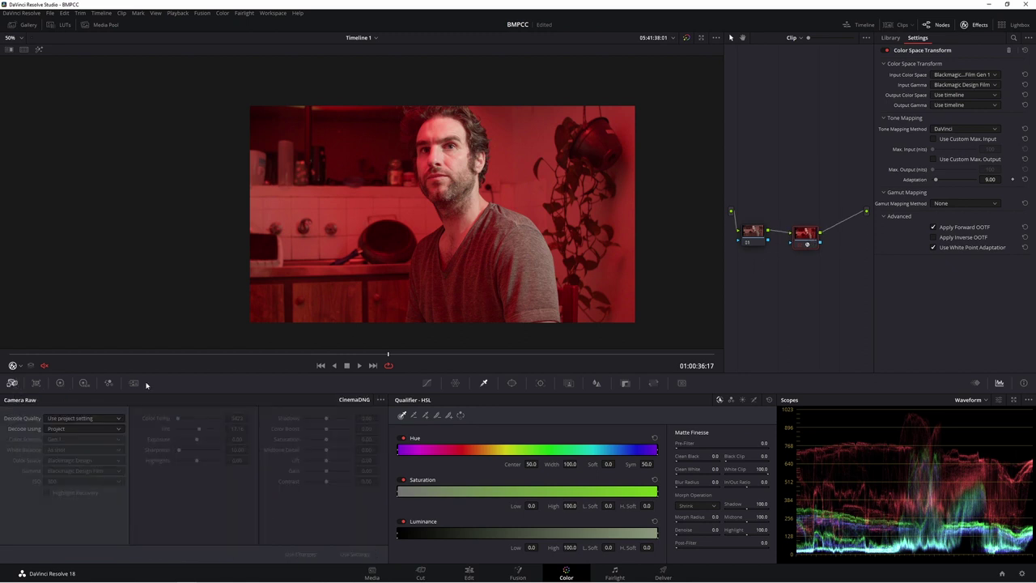
left_click(94, 429)
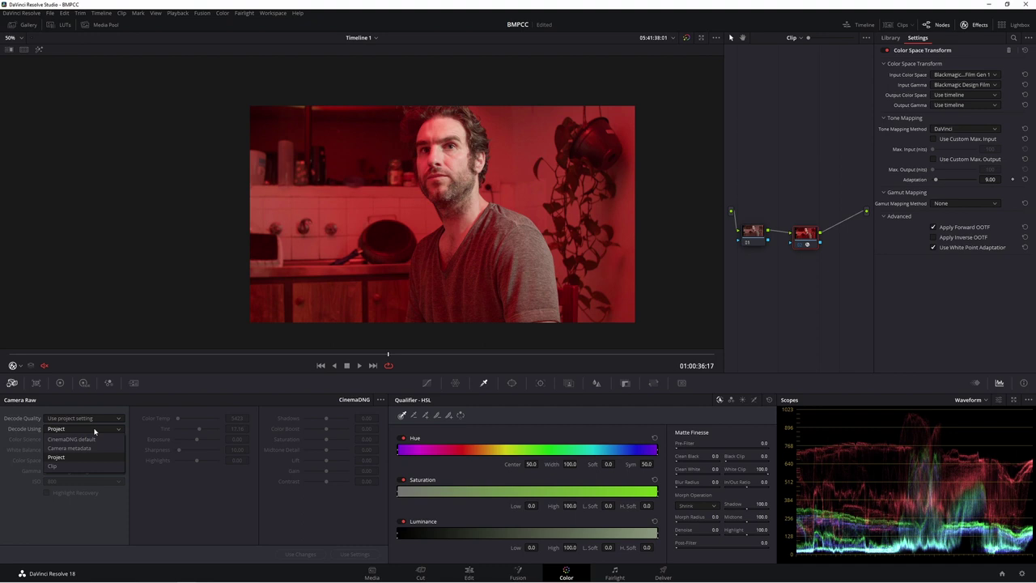
left_click(78, 467)
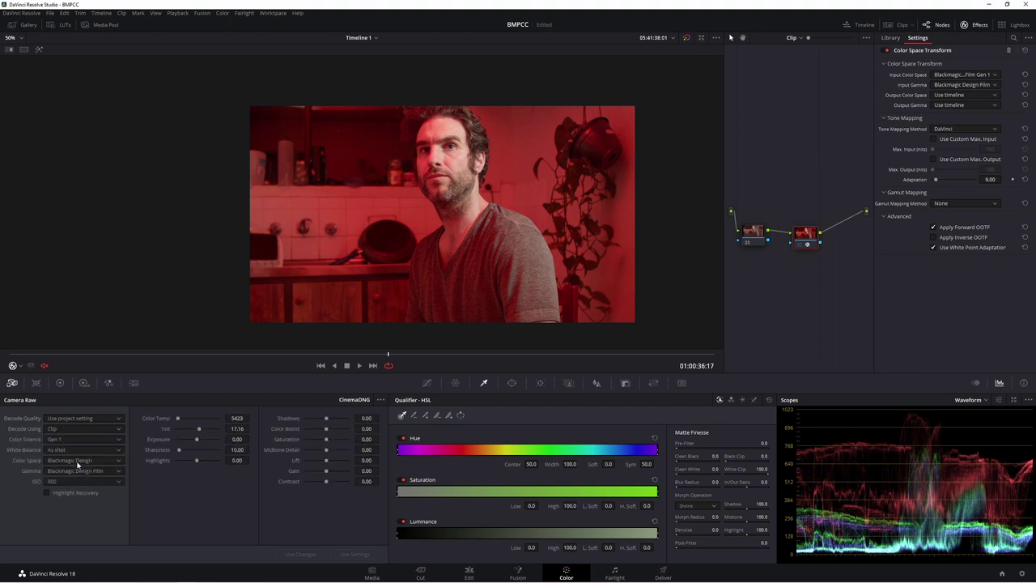
left_click(81, 482)
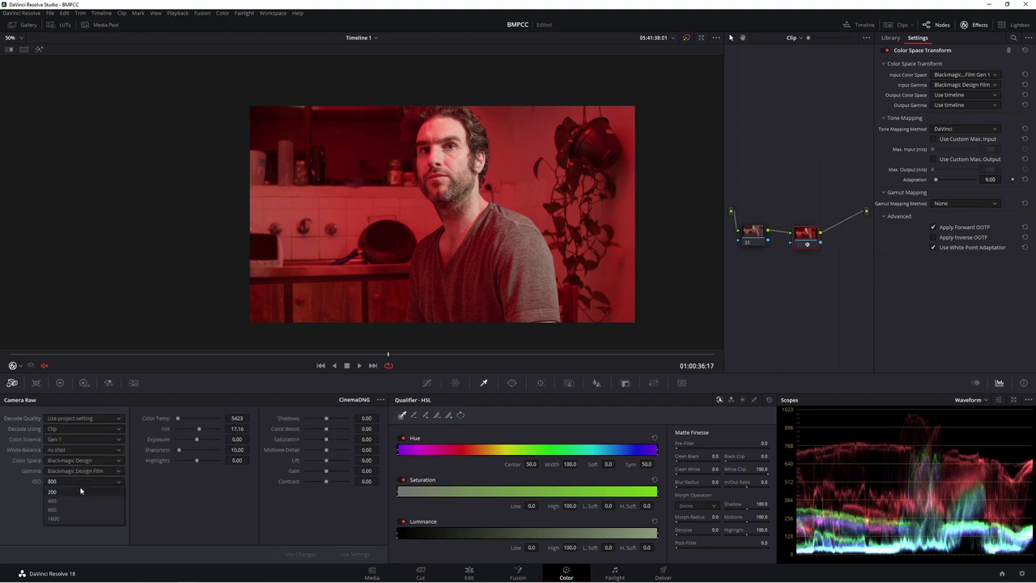
left_click(80, 491)
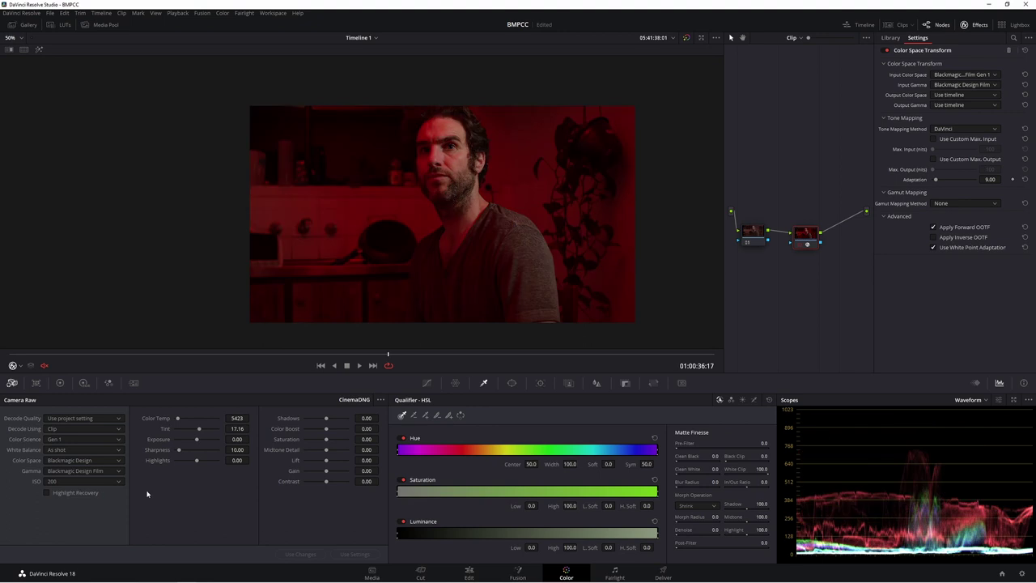
- Set Color Temp to 2000 and Tint to 17, then close the effects settings panel
left_click(237, 417)
type("2000")
key("Return")
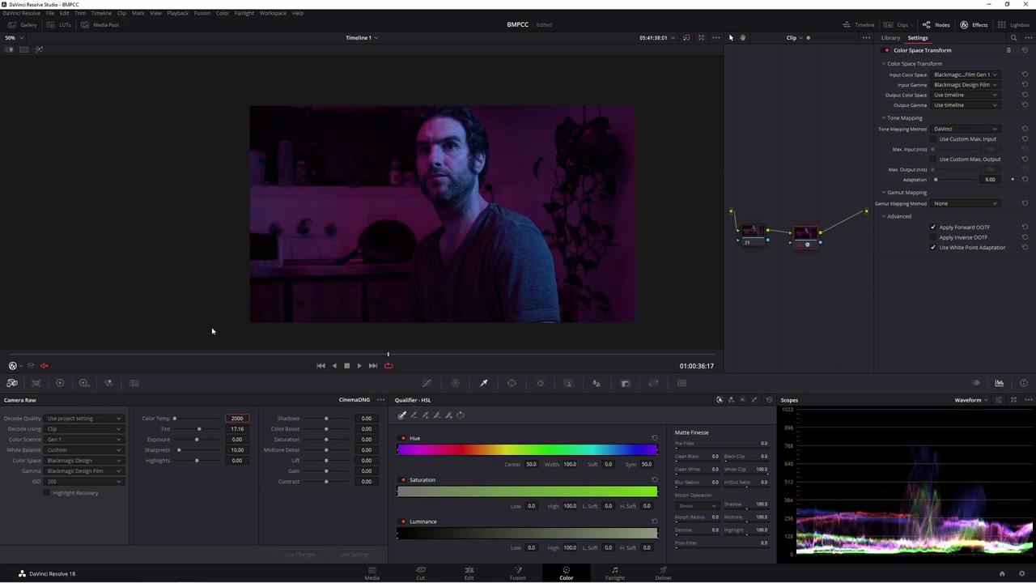
left_click(798, 264)
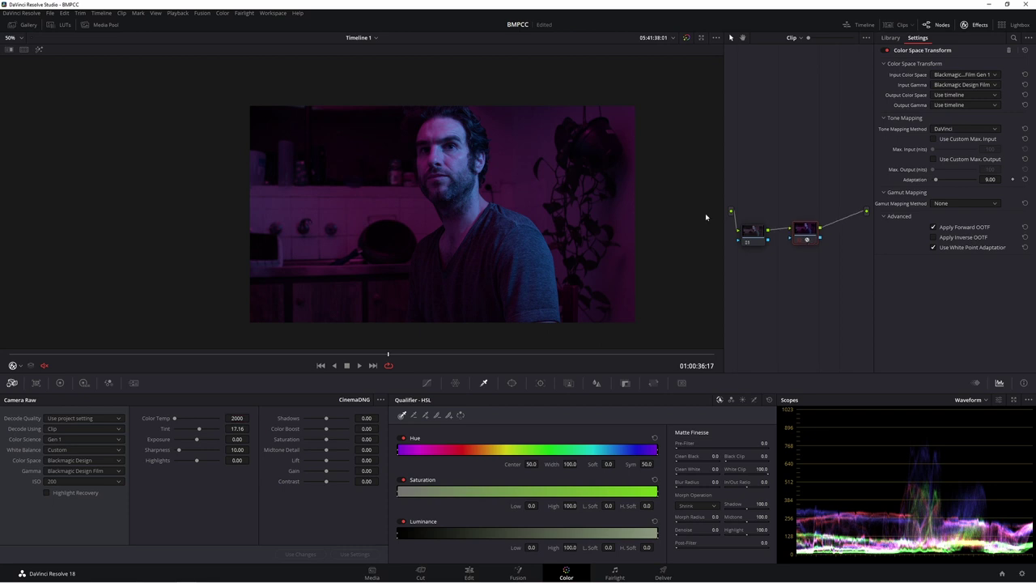
double_click(165, 428)
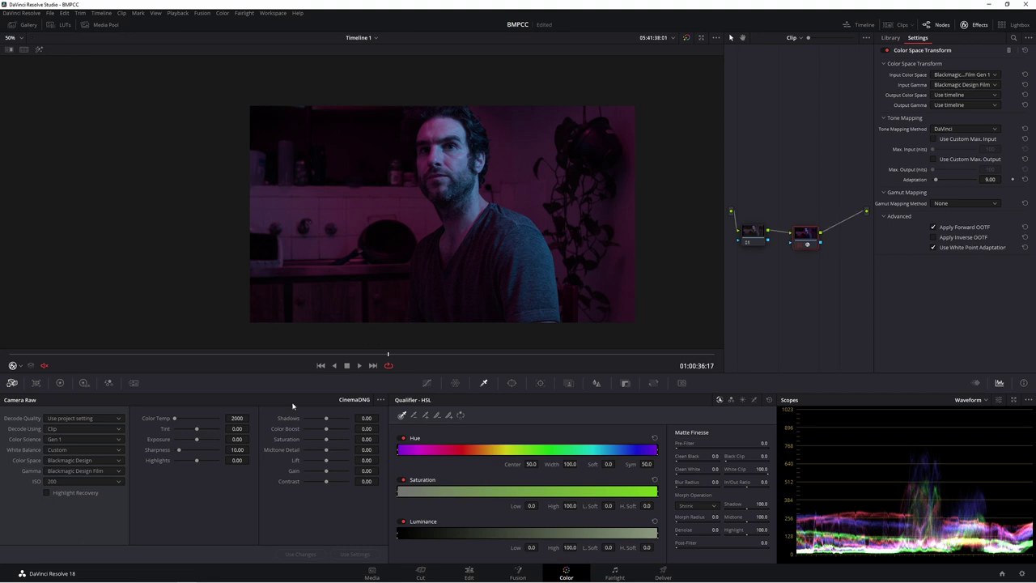
left_click_drag(237, 428, 240, 429)
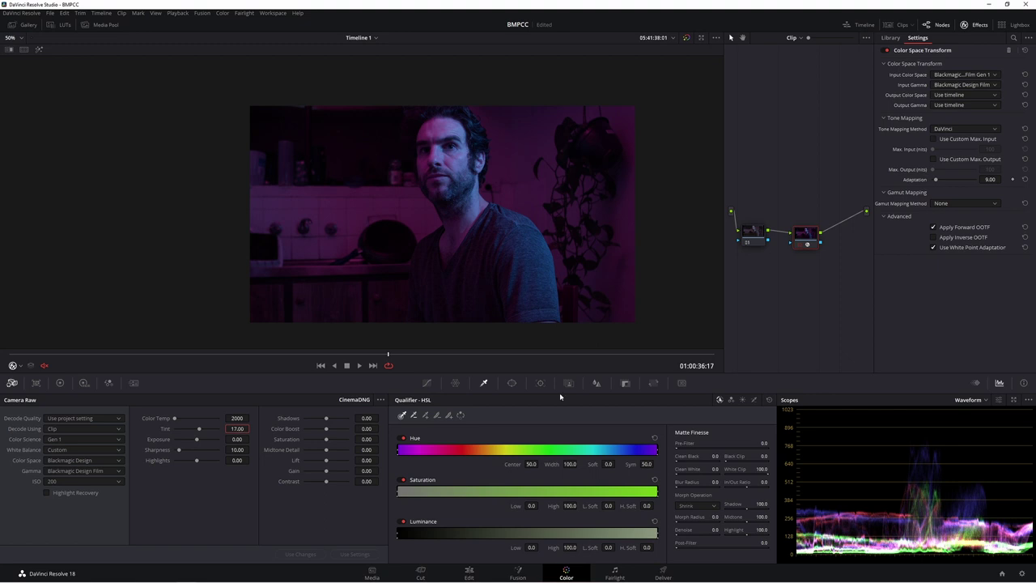
left_click_drag(811, 242, 839, 242)
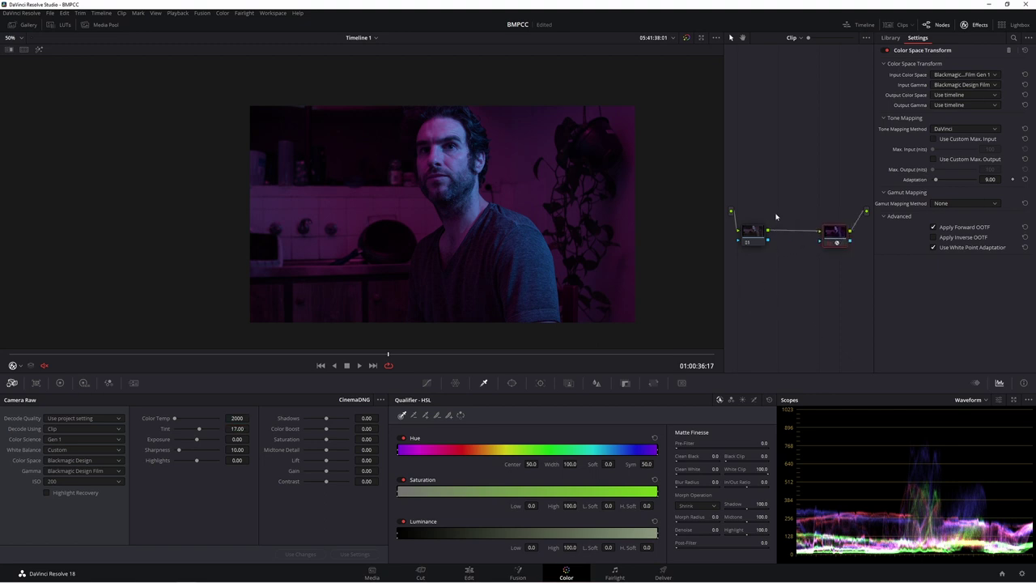
left_click(979, 25)
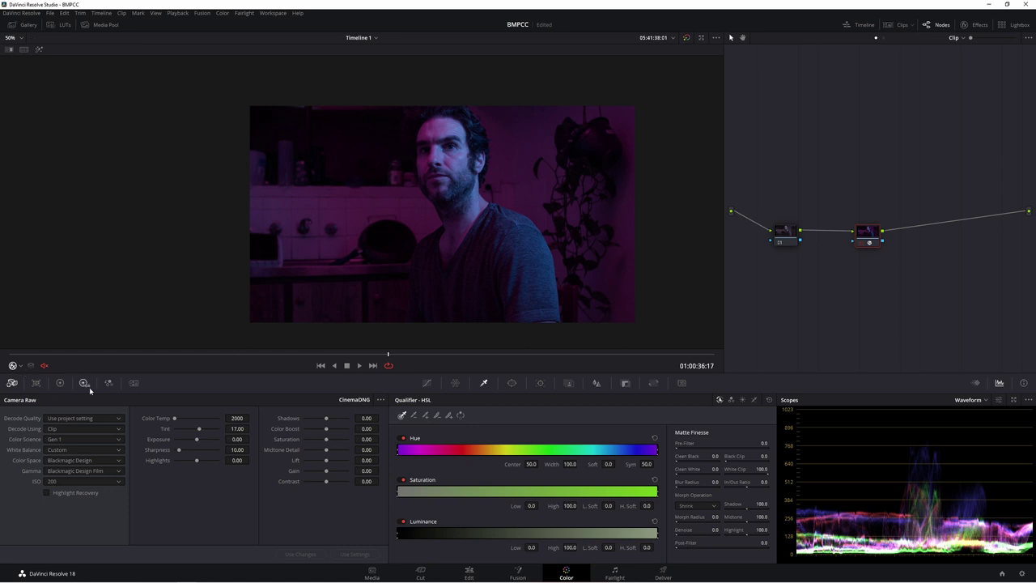
- Show the colour wheels, space out the nodes, and add a serial node plus parallel nodes with a mixer
left_click(59, 382)
left_click_drag(860, 241, 888, 241)
left_click_drag(785, 237, 780, 226)
key("alt+s")
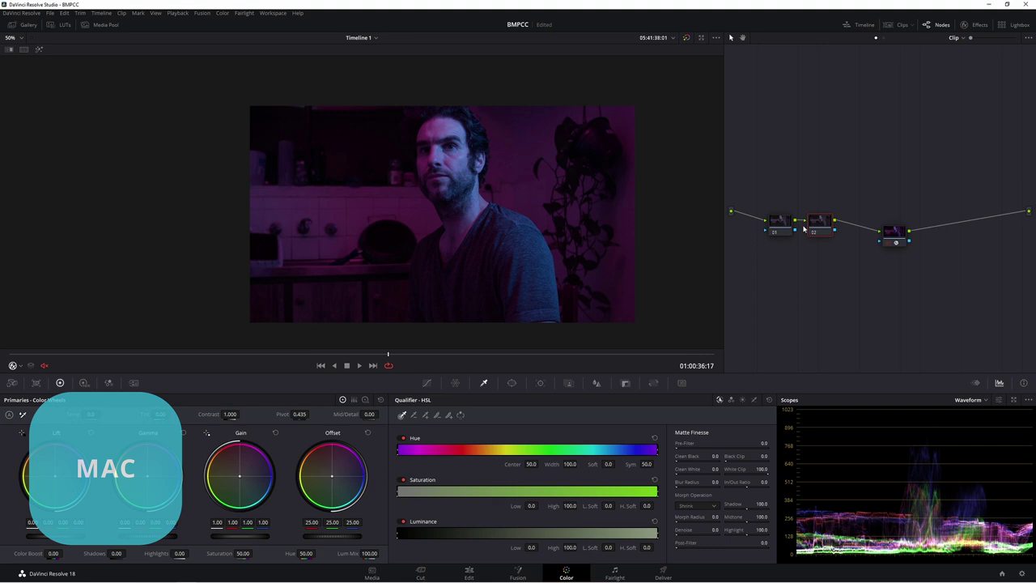
key("alt+p")
key("alt+p")
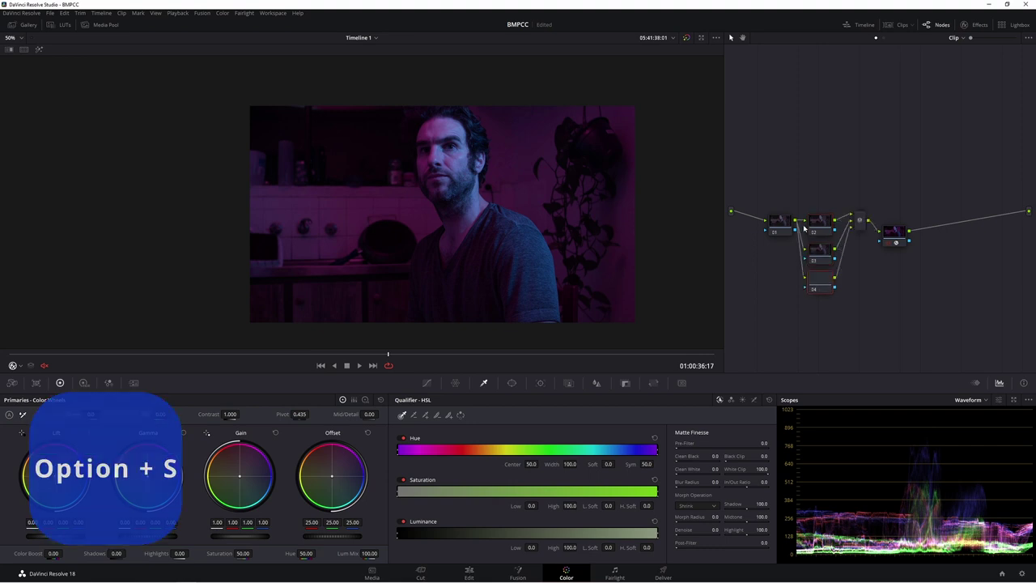
- Clean up the node graph, add a node after the mixer, select node 01, and hide the node editor
right_click(824, 93)
left_click(878, 184)
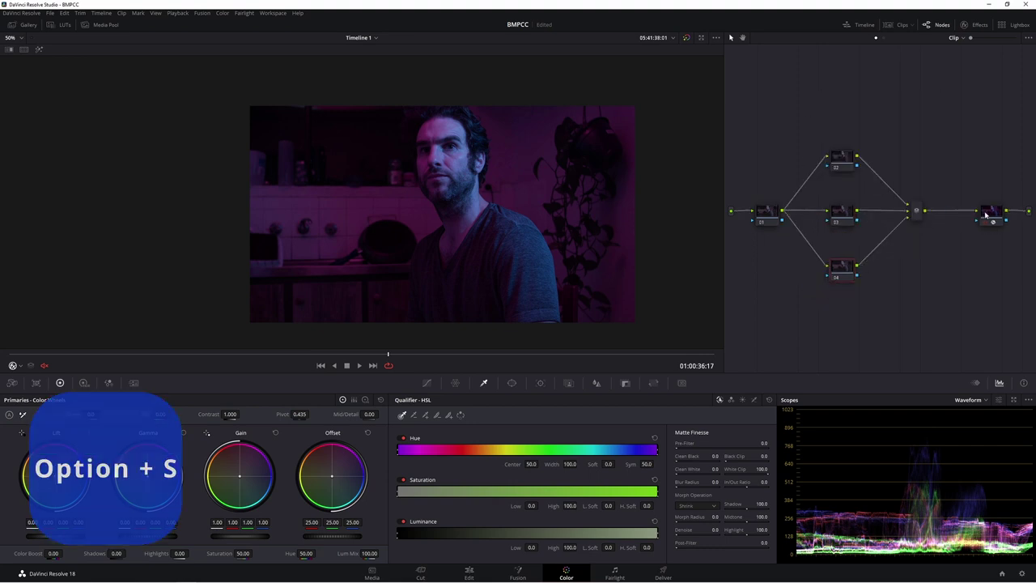
key("alt+p")
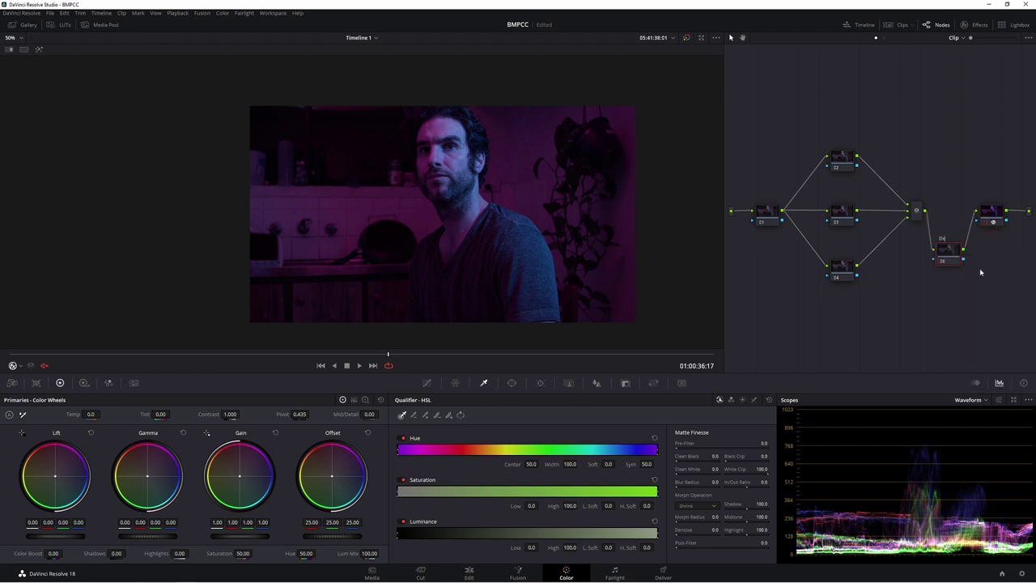
left_click(758, 220)
key("alt+f")
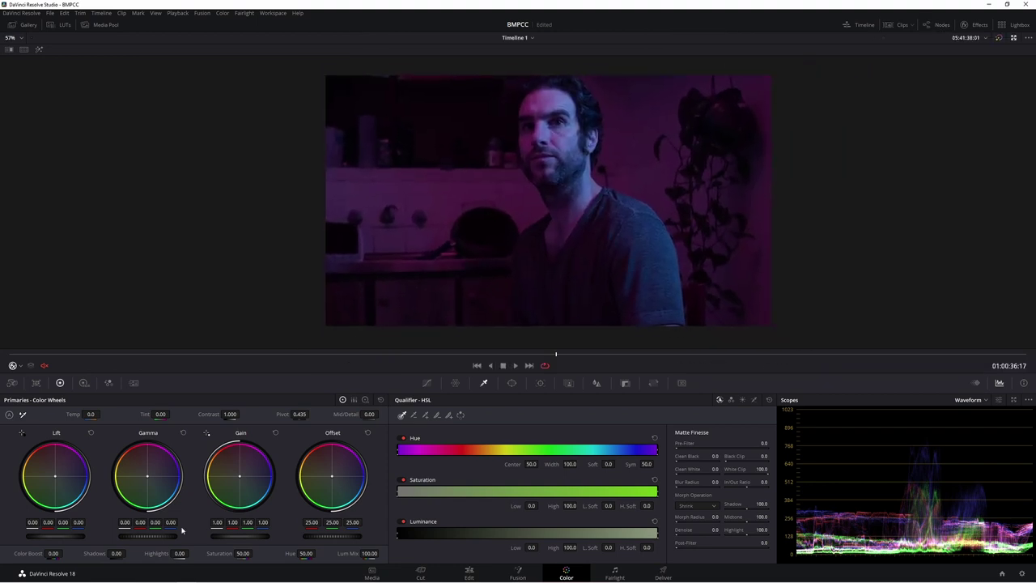
- Raise Gain to 1.16 and slightly lower Lift and Gamma on node 01
left_click_drag(255, 536, 270, 536)
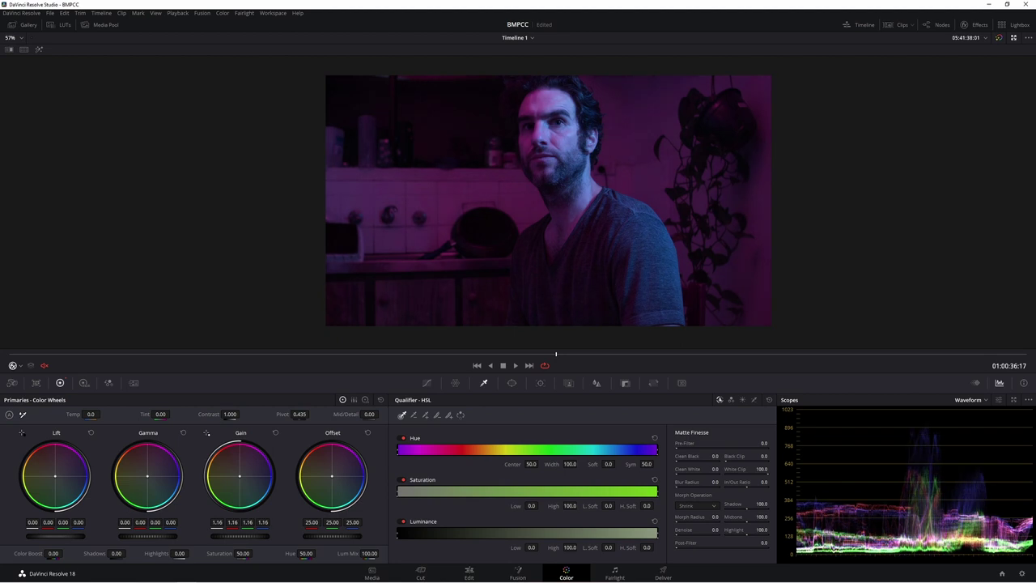
left_click_drag(76, 539, 71, 539)
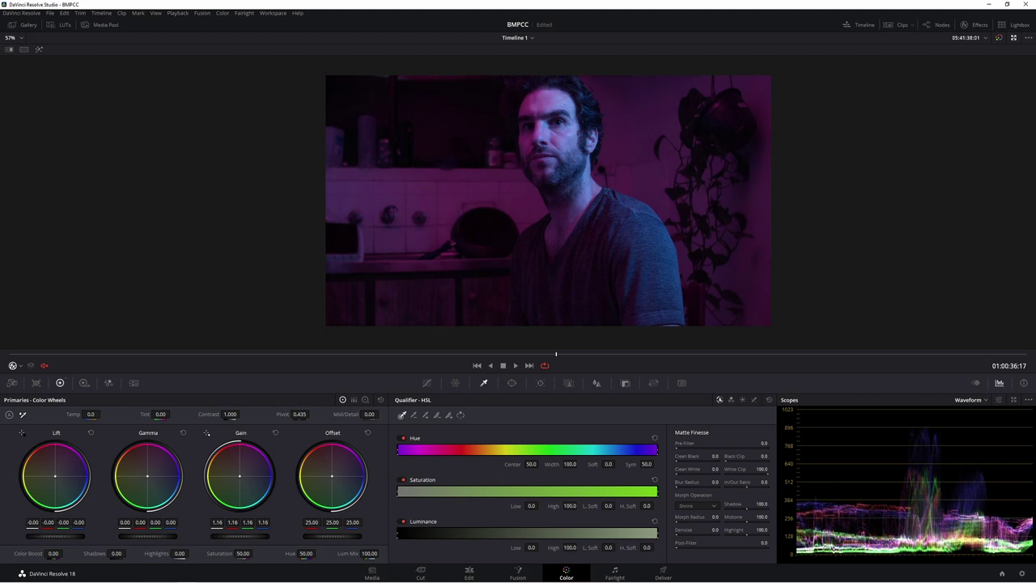
left_click_drag(157, 538, 151, 539)
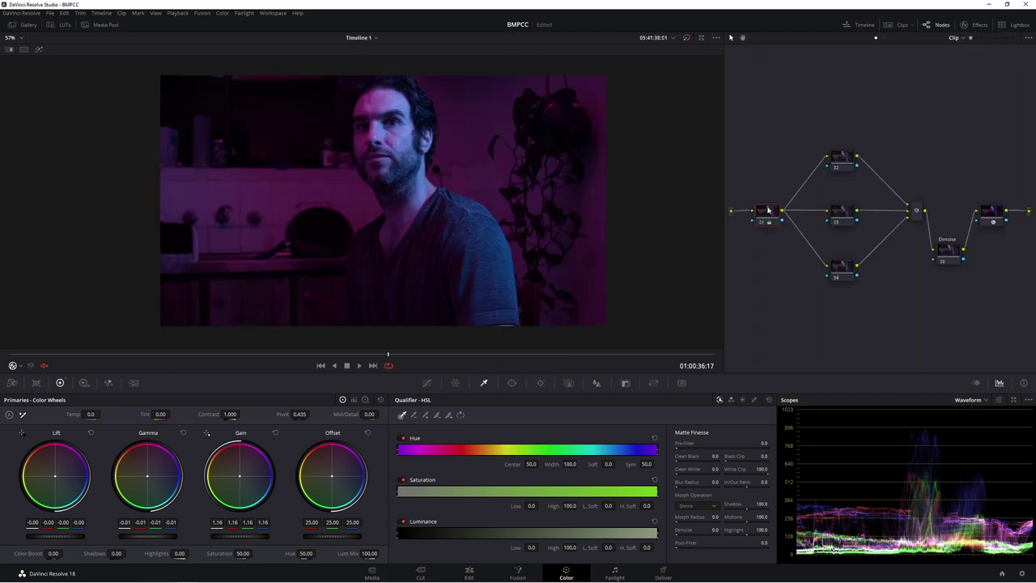
- Label node 01 'EXP', hide the node editor, and show the Hue vs Hue curves
right_click(769, 211)
left_click(785, 227)
type("EXP")
left_click(844, 156)
key("alt+f")
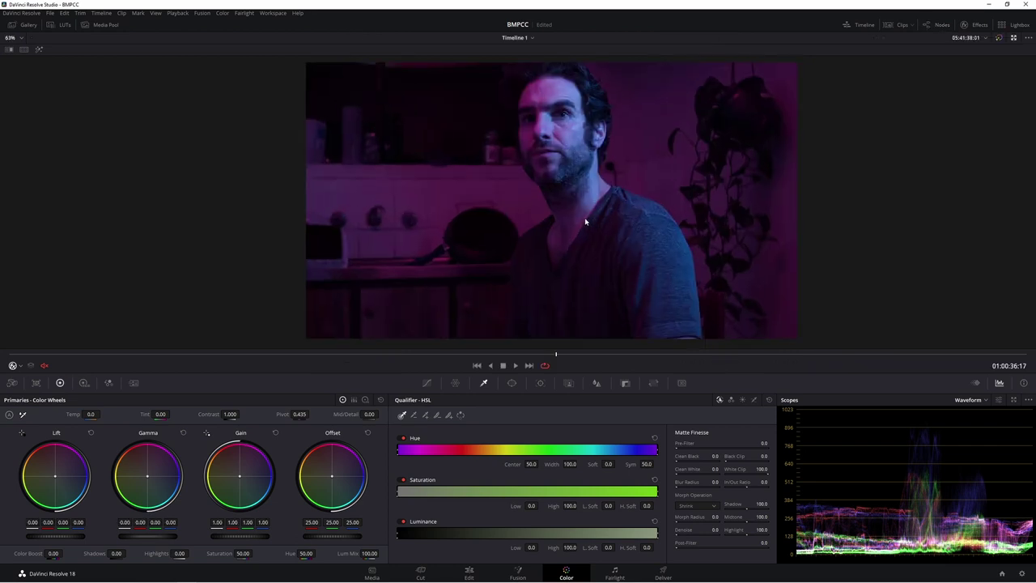
scroll(580, 202, "down", 1)
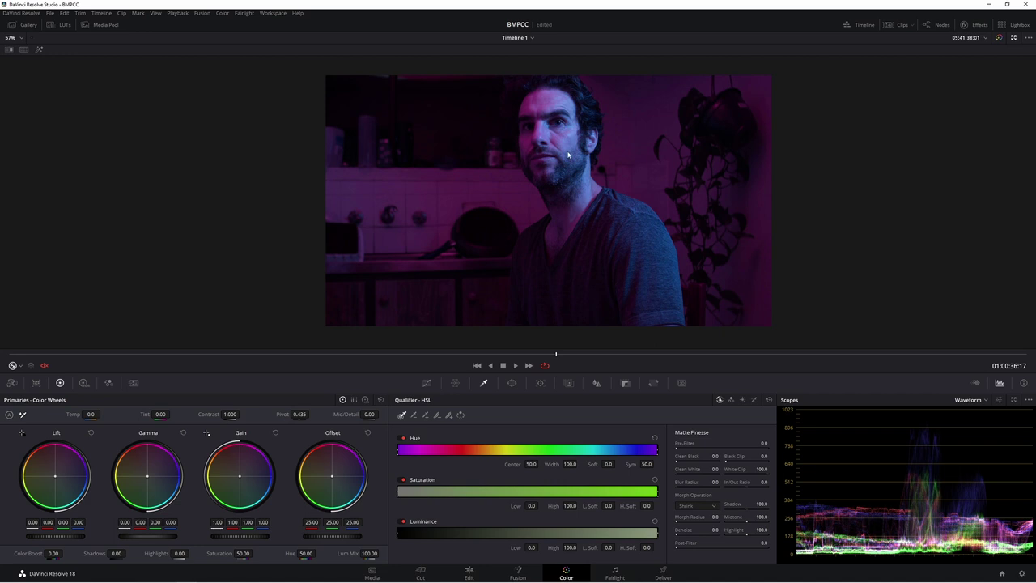
left_click(426, 383)
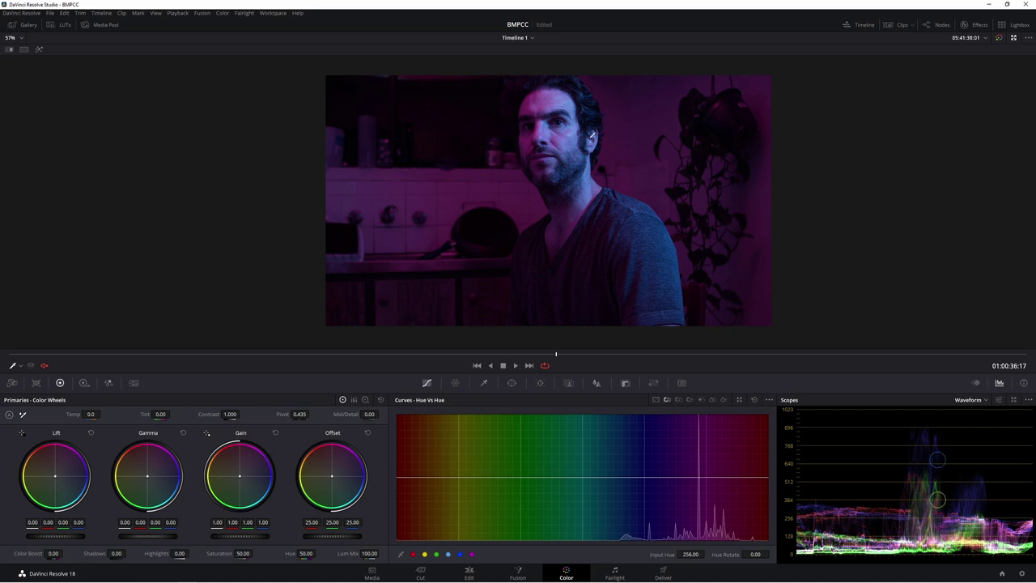
- Sample the face's skin hue on the Hue vs Hue curve and rotate it toward blue
scroll(541, 229, "up", 4)
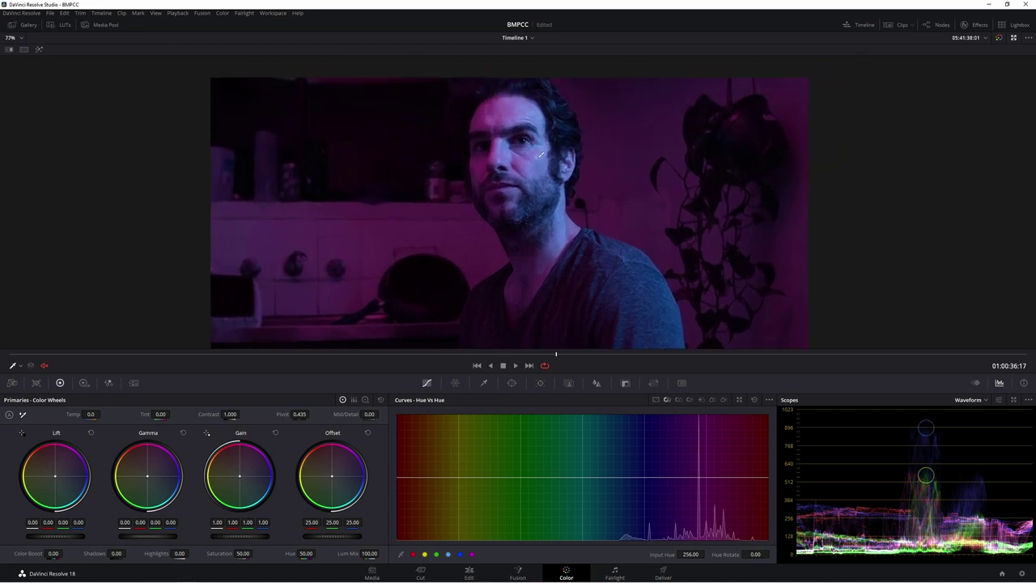
left_click(541, 156)
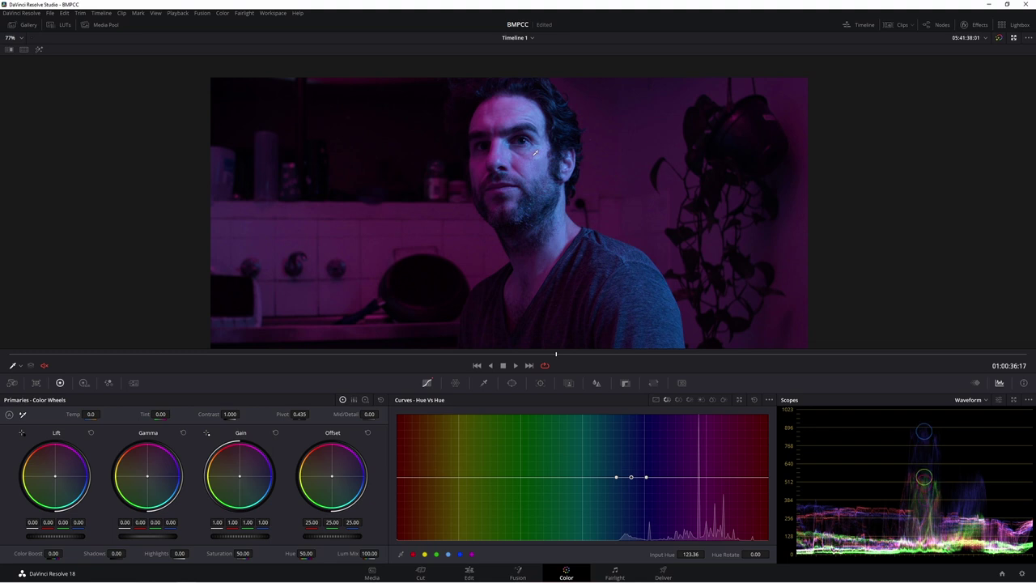
scroll(539, 153, "up", 5)
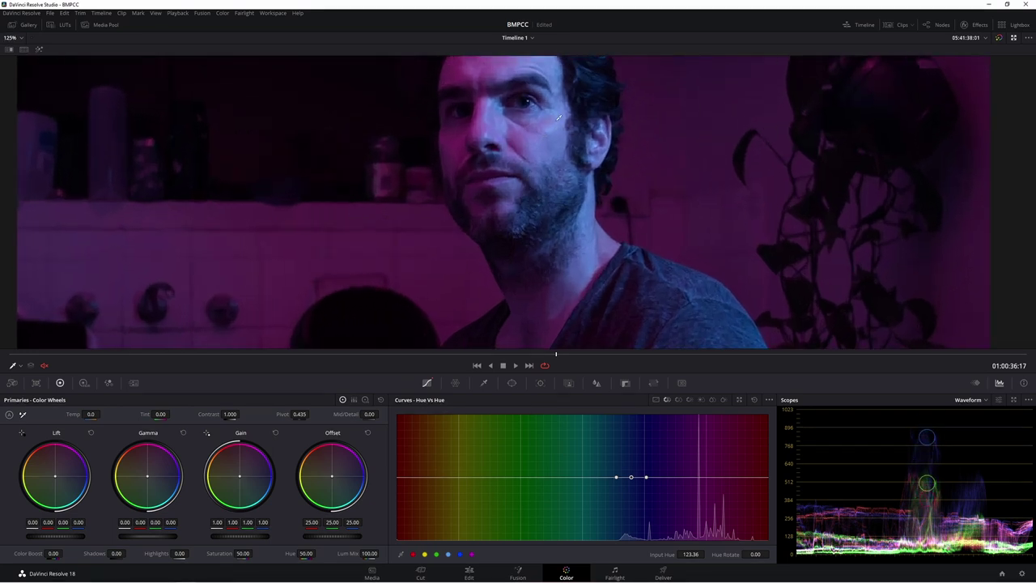
scroll(466, 130, "down", 4)
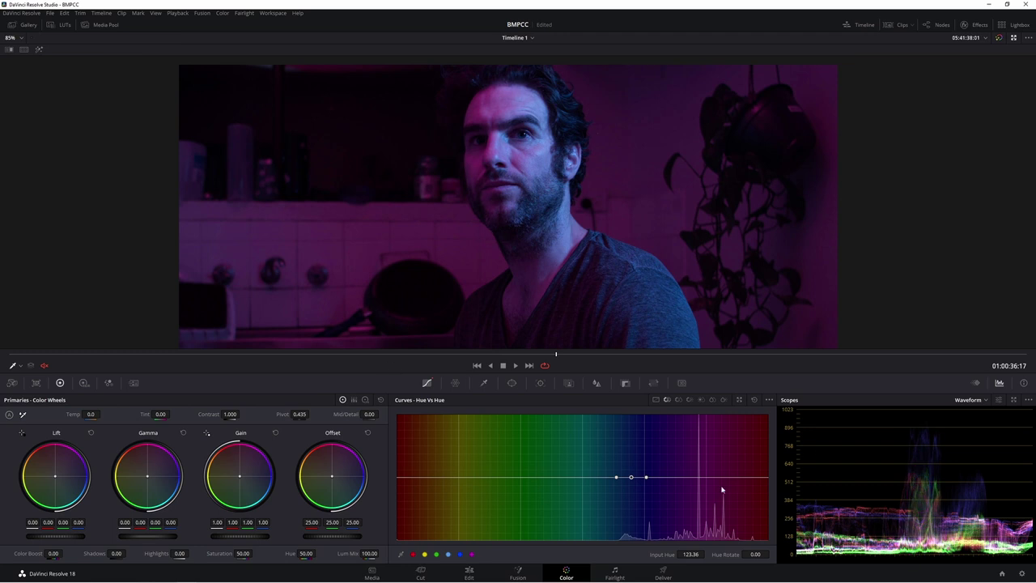
left_click(673, 477)
left_click_drag(634, 481, 640, 475)
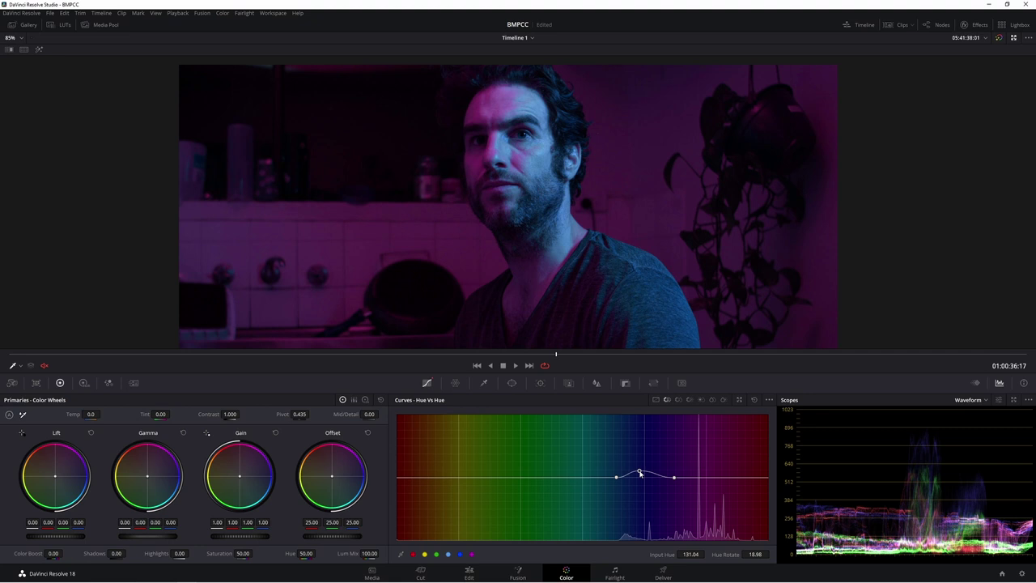
- Return to an earlier part of the clip and review the grade full-screen, then exit
scroll(513, 224, "down", 3)
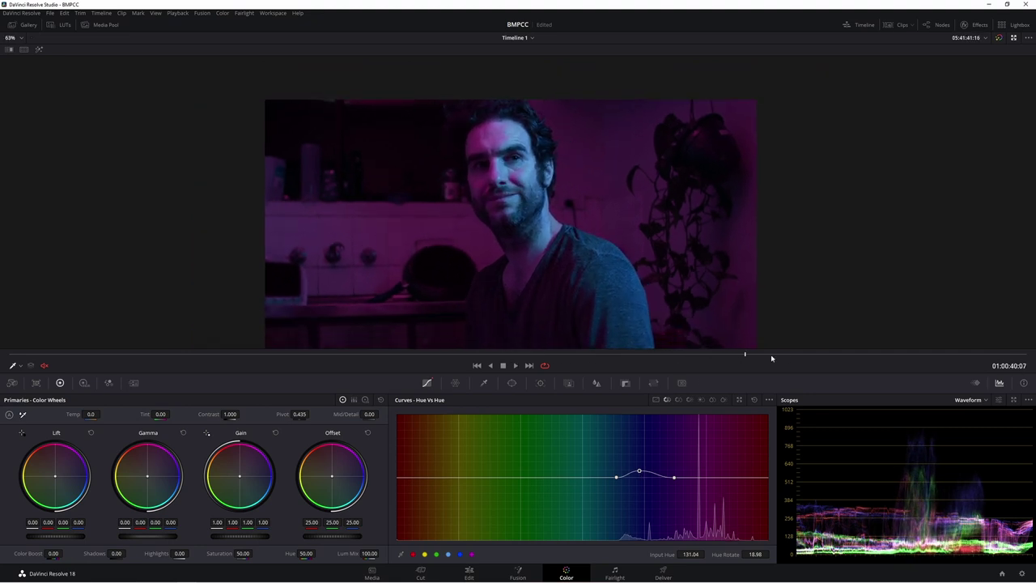
left_click_drag(782, 356, 717, 356)
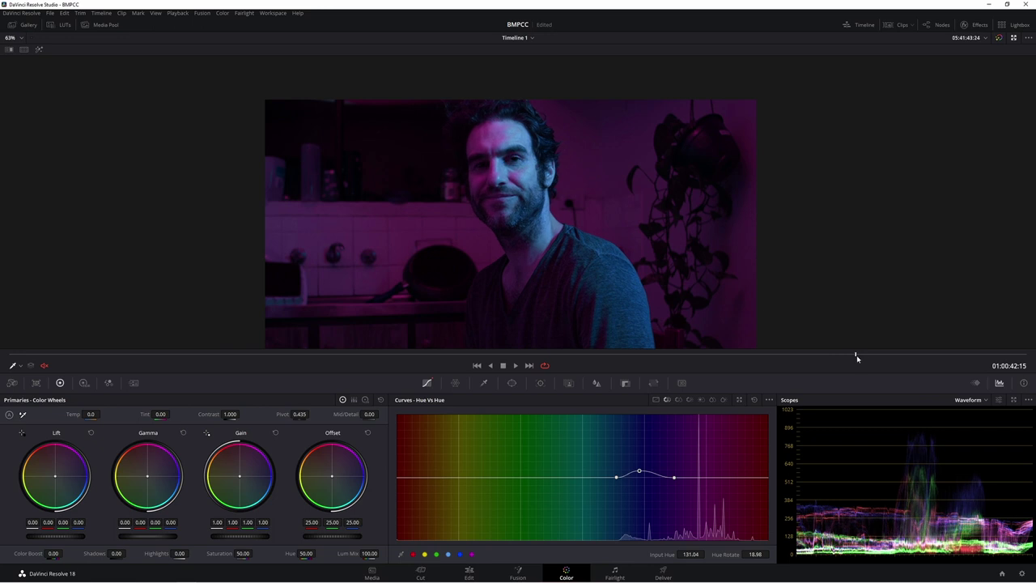
left_click(387, 357)
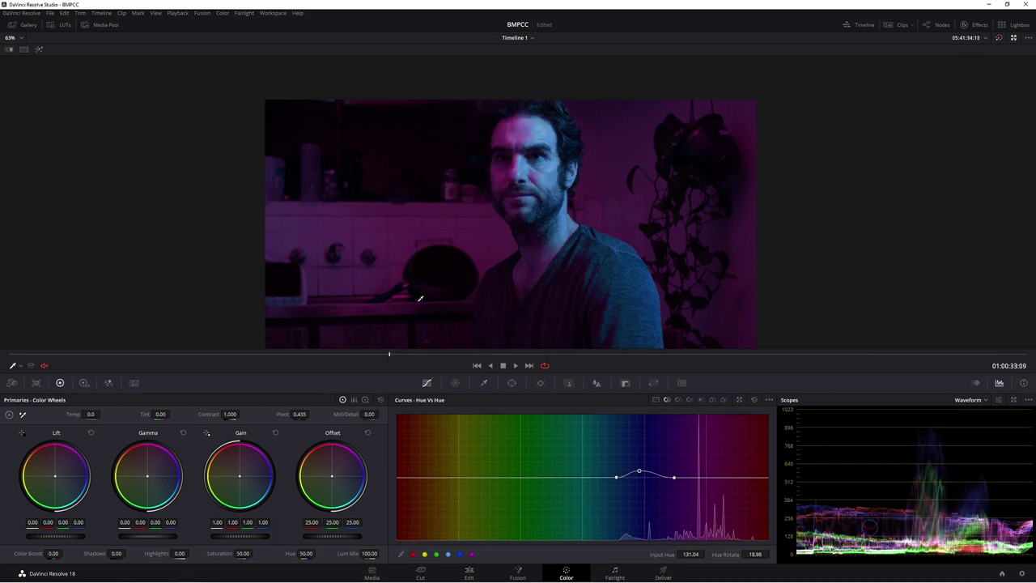
scroll(445, 312, "down", 1)
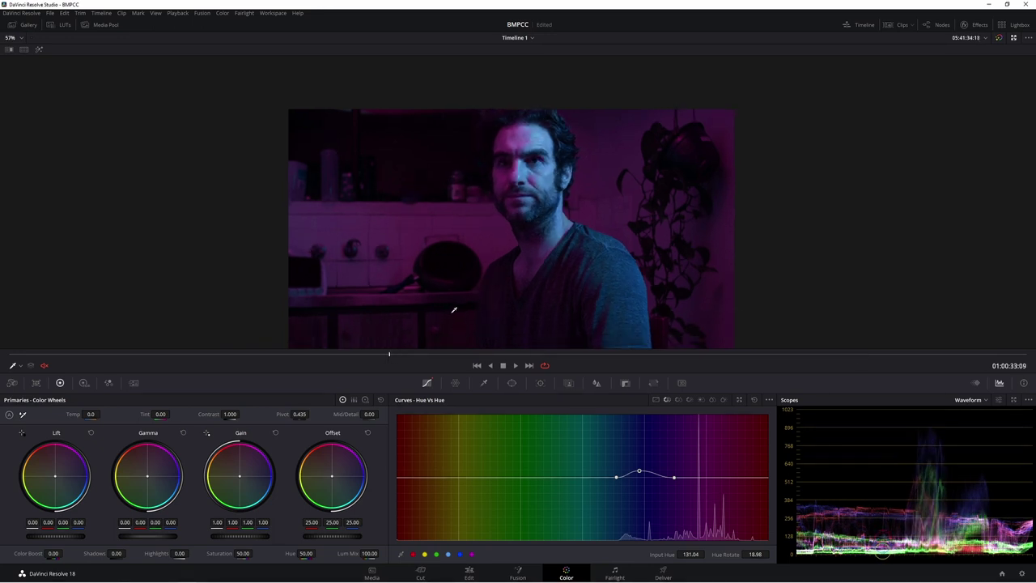
key("ctrl+f")
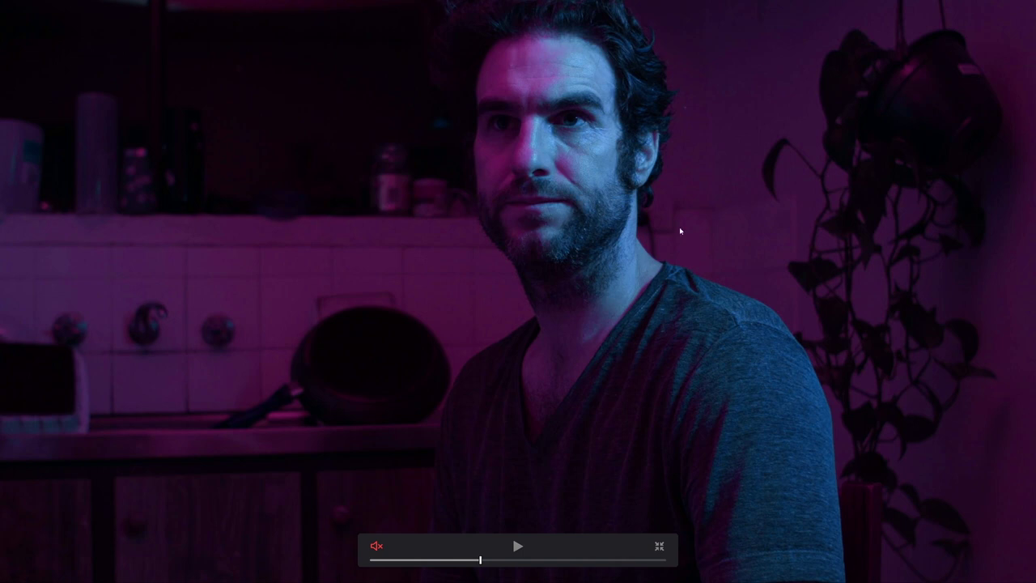
key("Escape")
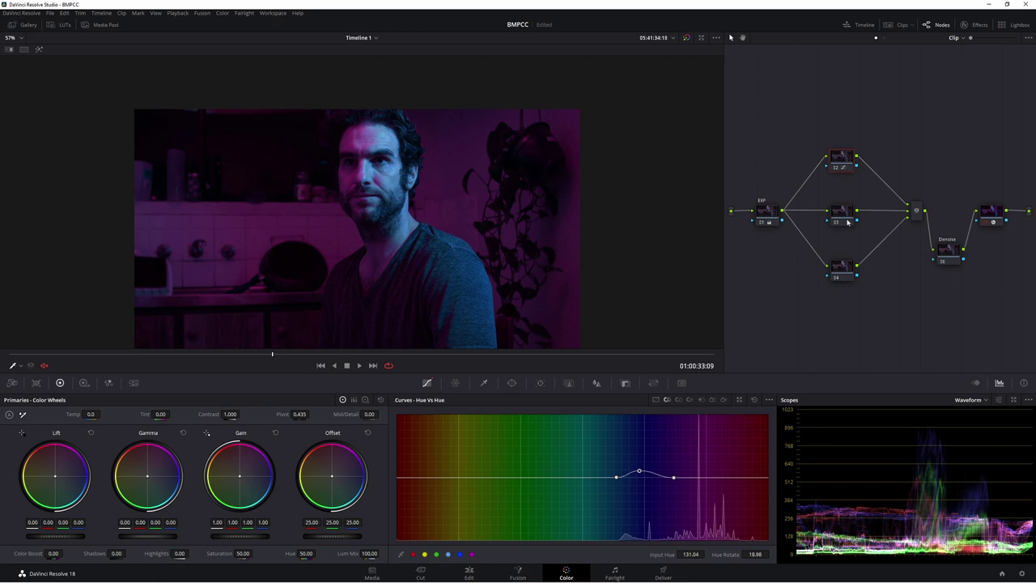
- Label node 03 'Contrast' and switch to Custom curves with Editable Splines enabled
right_click(848, 222)
left_click(842, 236)
type("Contrast")
key("Return")
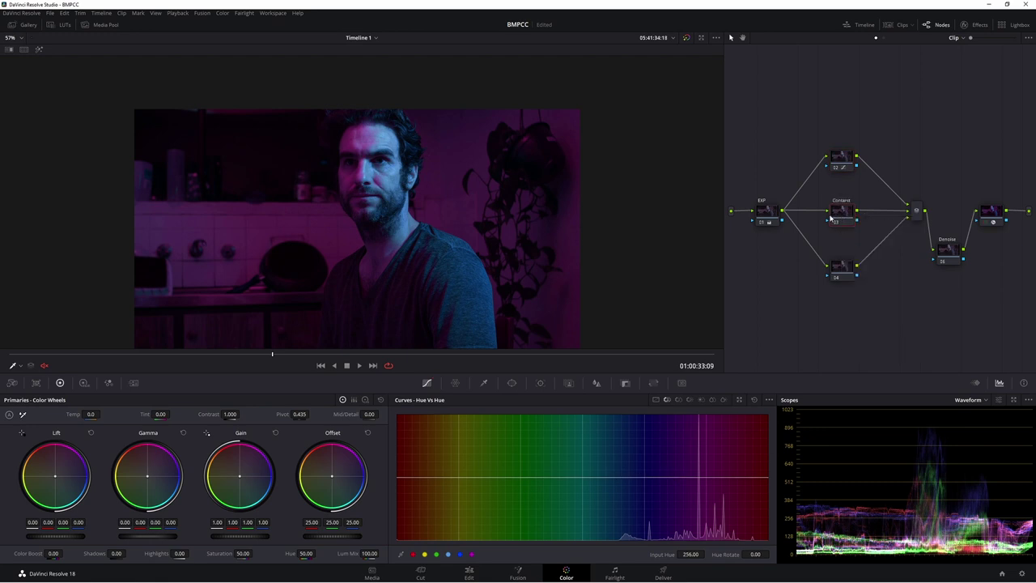
left_click(656, 400)
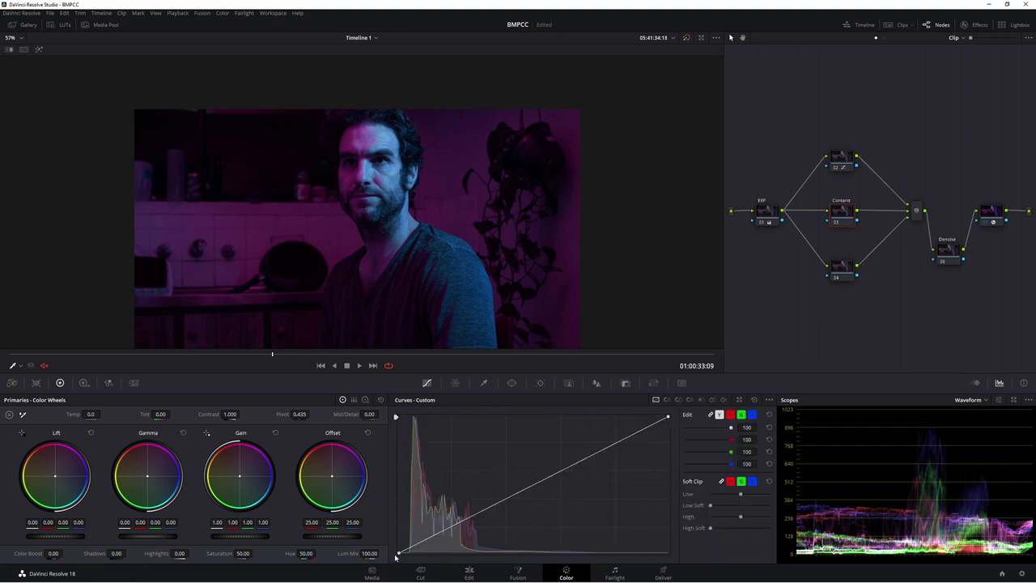
left_click(770, 400)
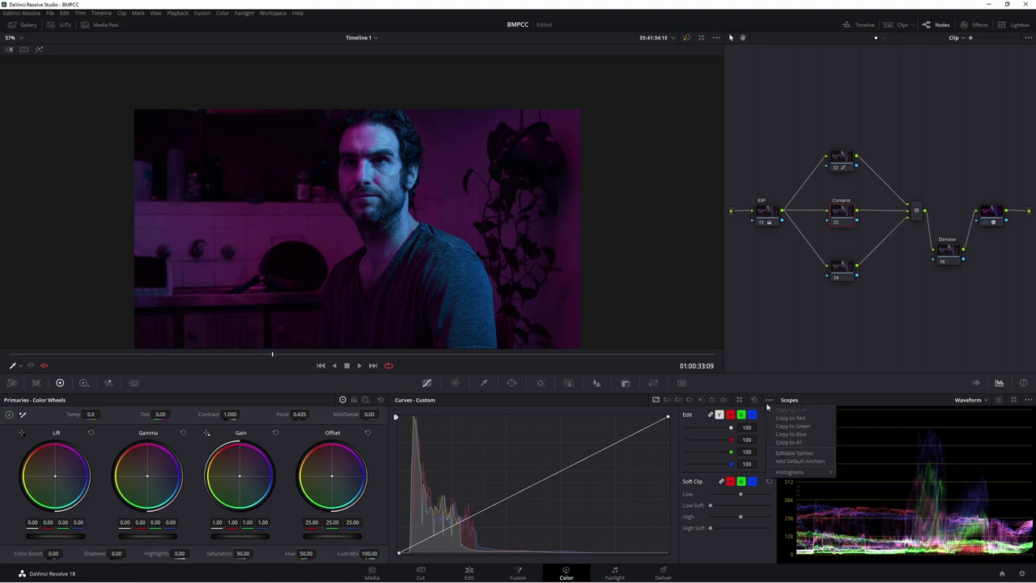
left_click(811, 454)
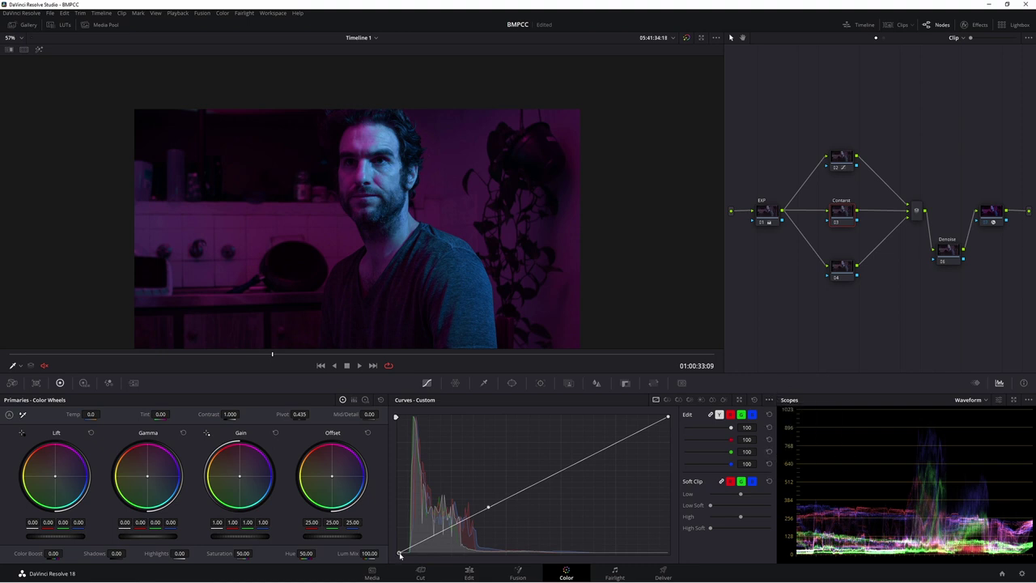
- Bow the custom curve using bezier handles on its top-right and bottom-left points
left_click_drag(486, 504, 497, 512)
left_click(666, 419)
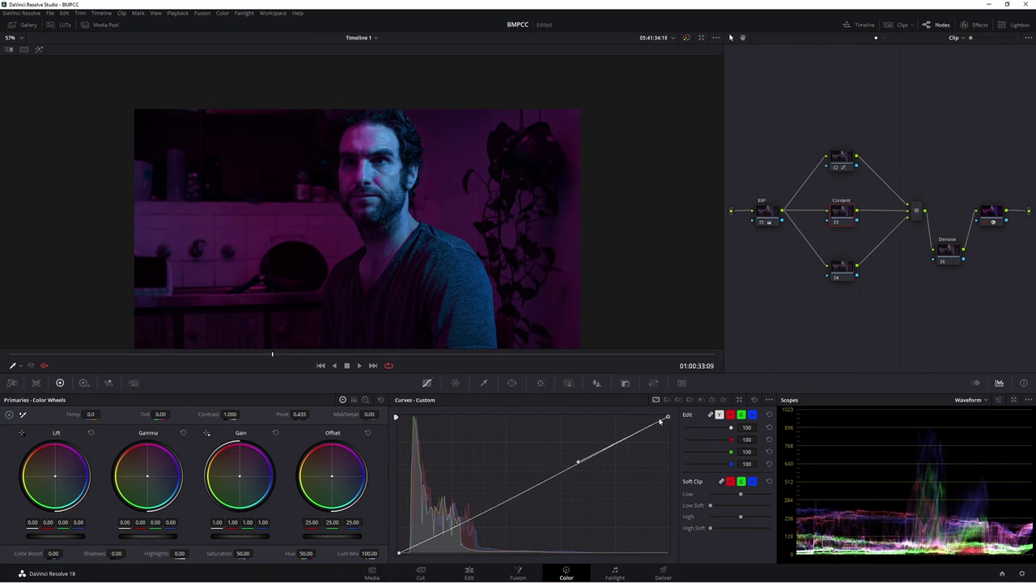
left_click_drag(581, 464, 506, 470)
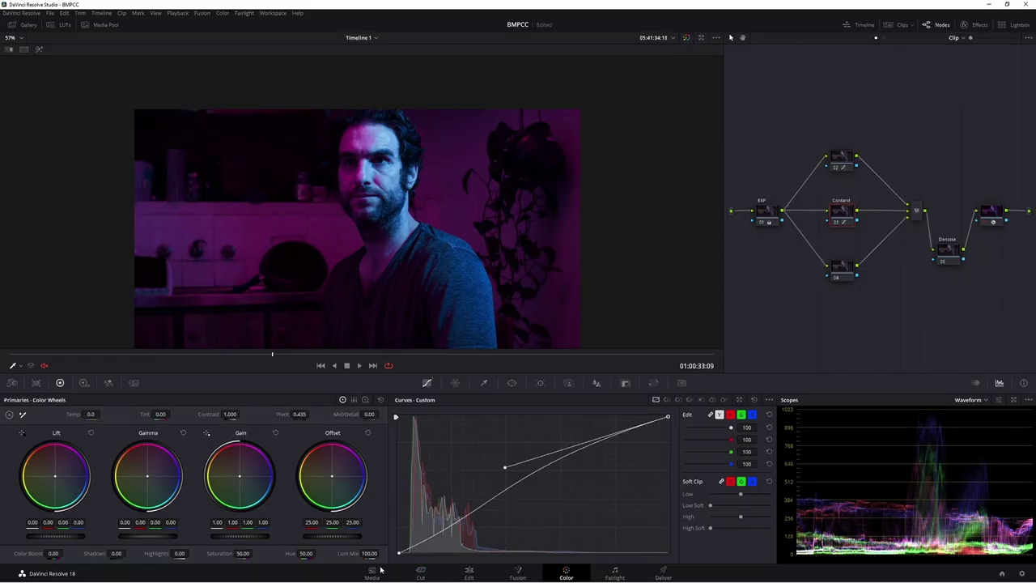
left_click(399, 553)
left_click_drag(399, 555, 499, 505)
- Lower the curve's top point to darken highlights, refine both handles, and reposition node 04
left_click(667, 418)
left_click_drag(670, 420, 675, 427)
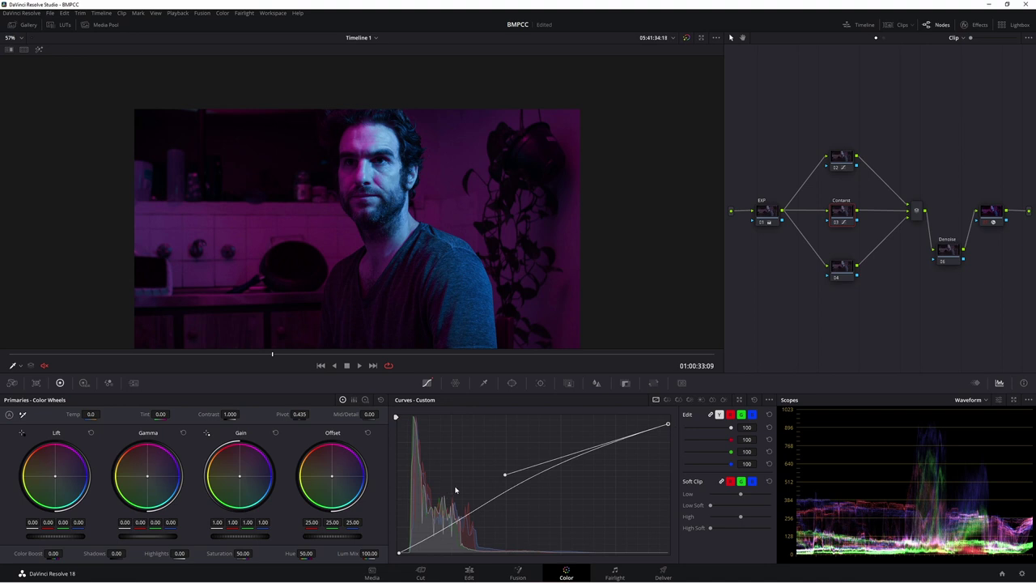
left_click_drag(505, 475, 504, 470)
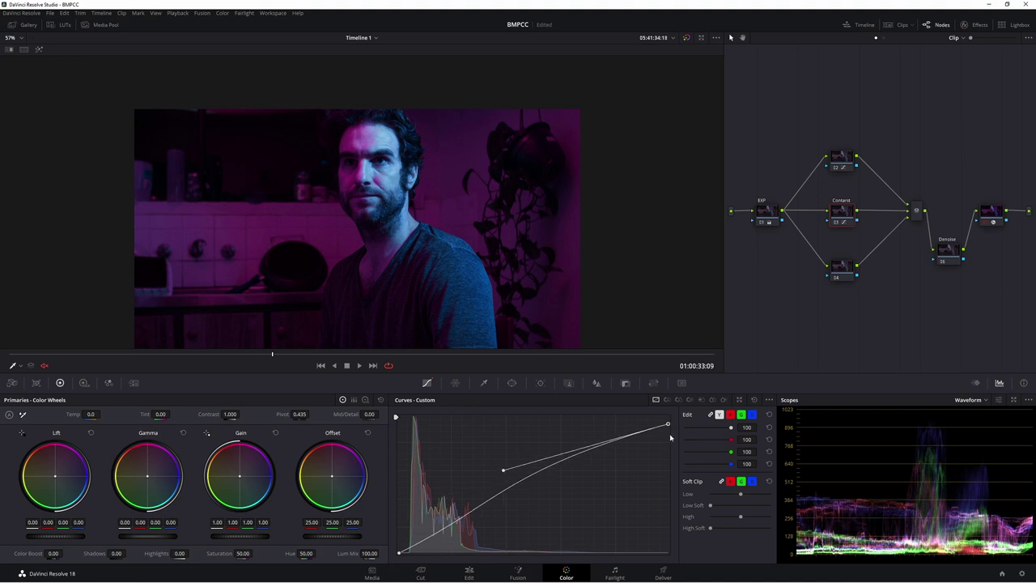
left_click_drag(673, 425, 676, 437)
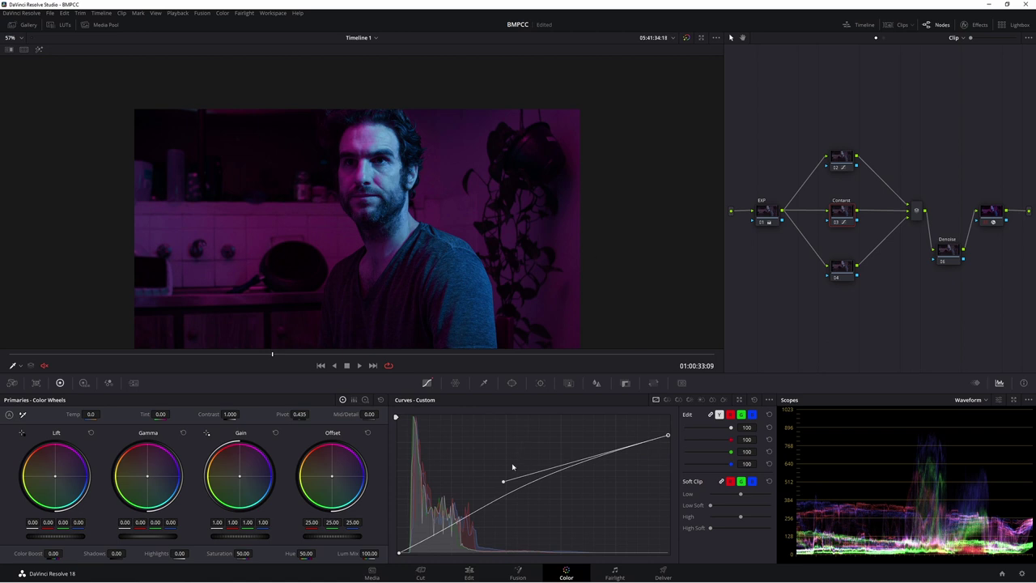
left_click_drag(504, 481, 483, 480)
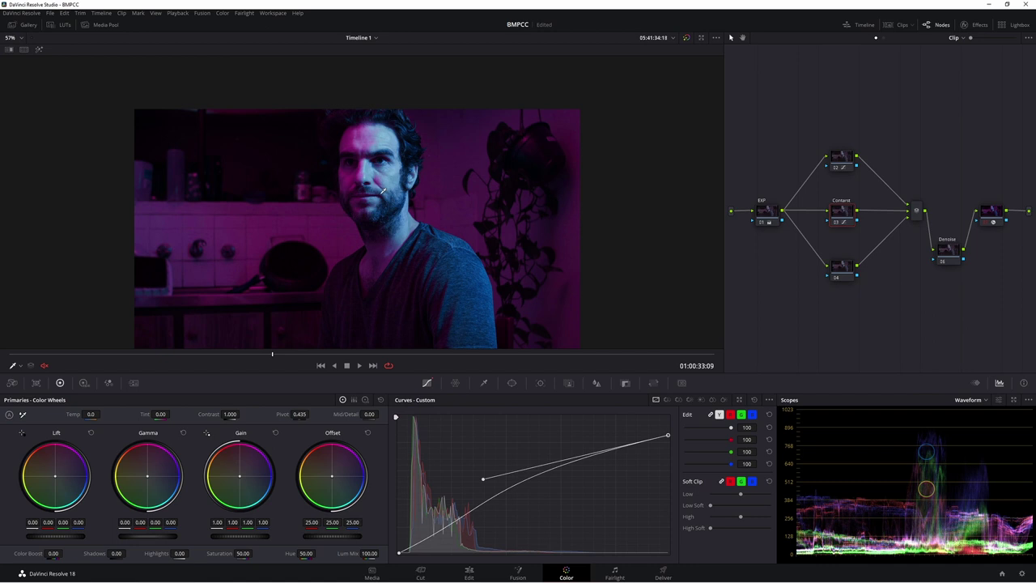
left_click_drag(405, 549, 400, 553)
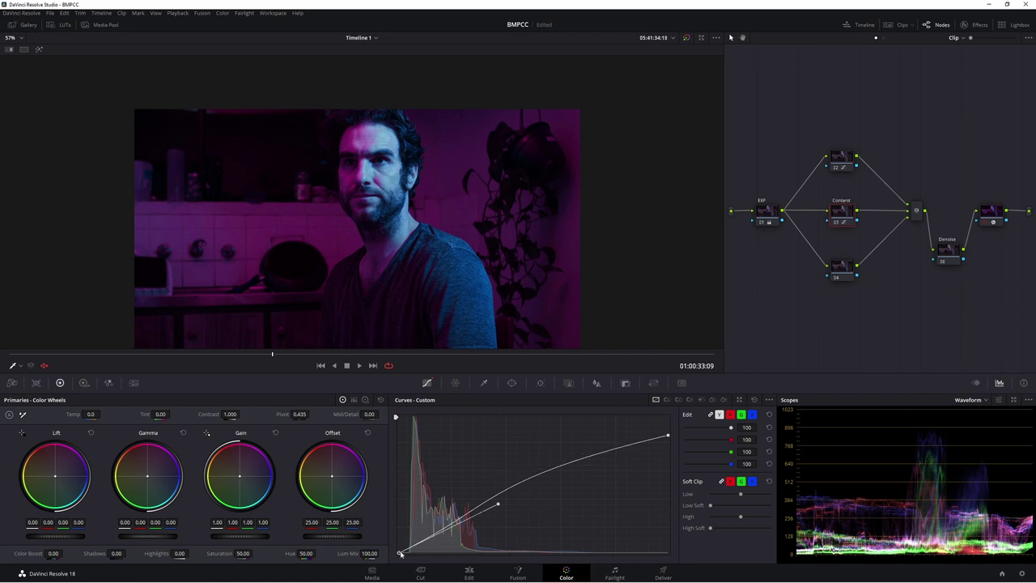
left_click_drag(497, 505, 500, 509)
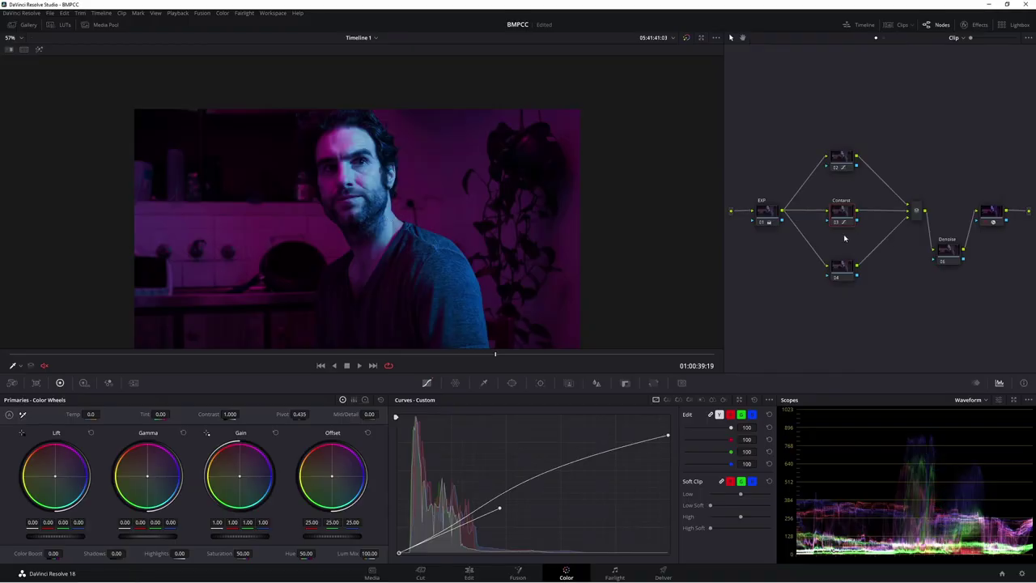
left_click(845, 268)
left_click_drag(849, 274, 834, 295)
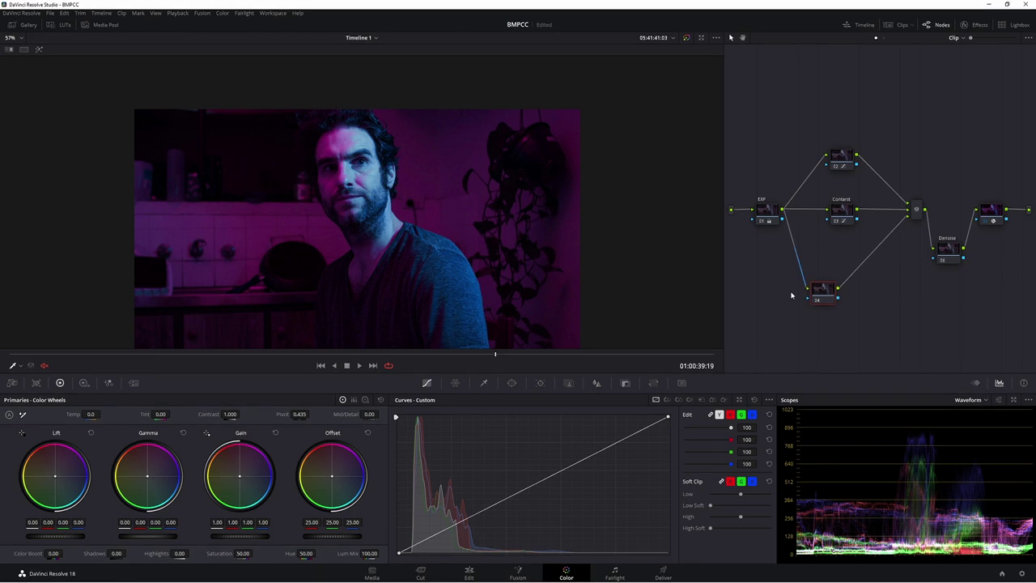
- Add a Circle window to node 04, shaped into a tall soft-edged ellipse over the face
key("alt+f")
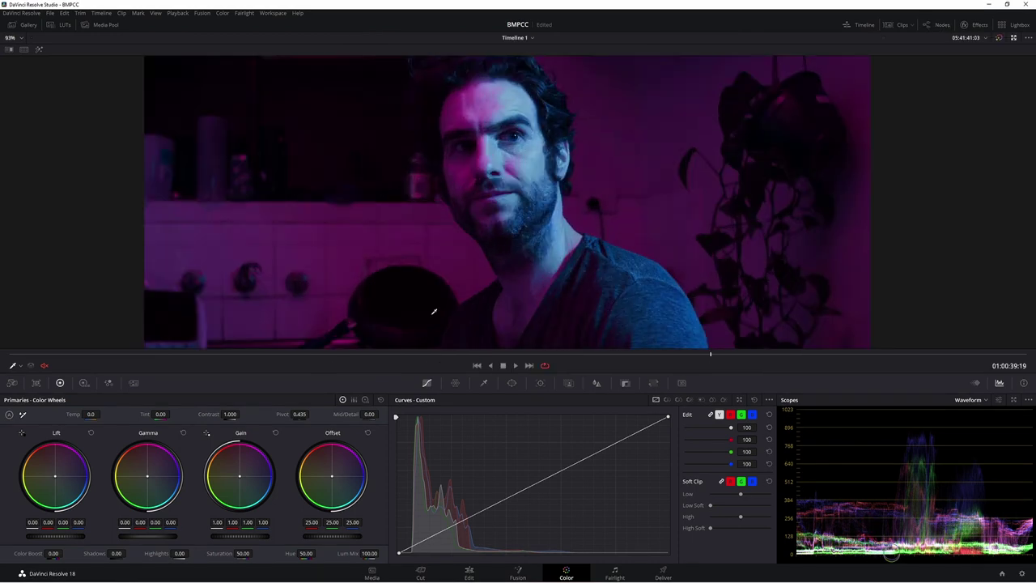
scroll(520, 208, "down", 3)
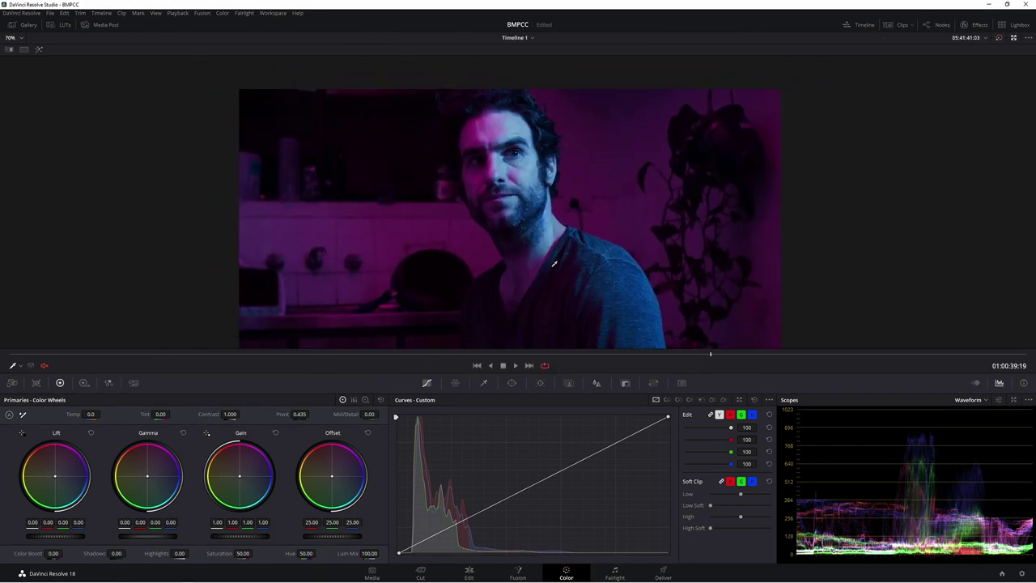
left_click(512, 383)
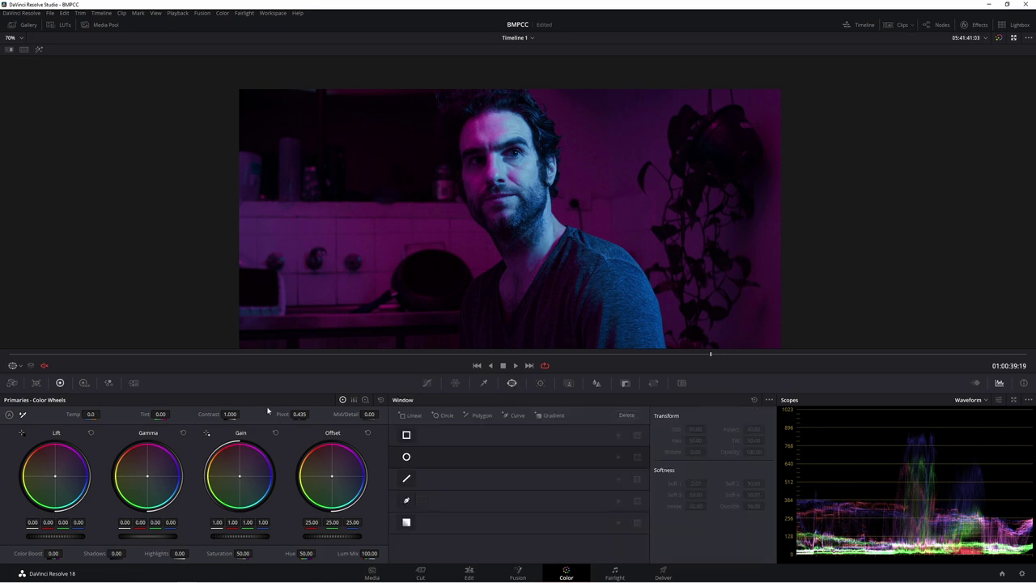
left_click(407, 456)
left_click_drag(510, 301, 510, 266)
left_click_drag(507, 116, 510, 103)
mouse_move(585, 191)
left_mouse_down()
mouse_move(613, 186)
mouse_move(590, 178)
left_mouse_up()
- Open the Tracker for the face window, toggling Perspective 3D off and back on
left_click(541, 385)
left_click(638, 417)
left_click(643, 417)
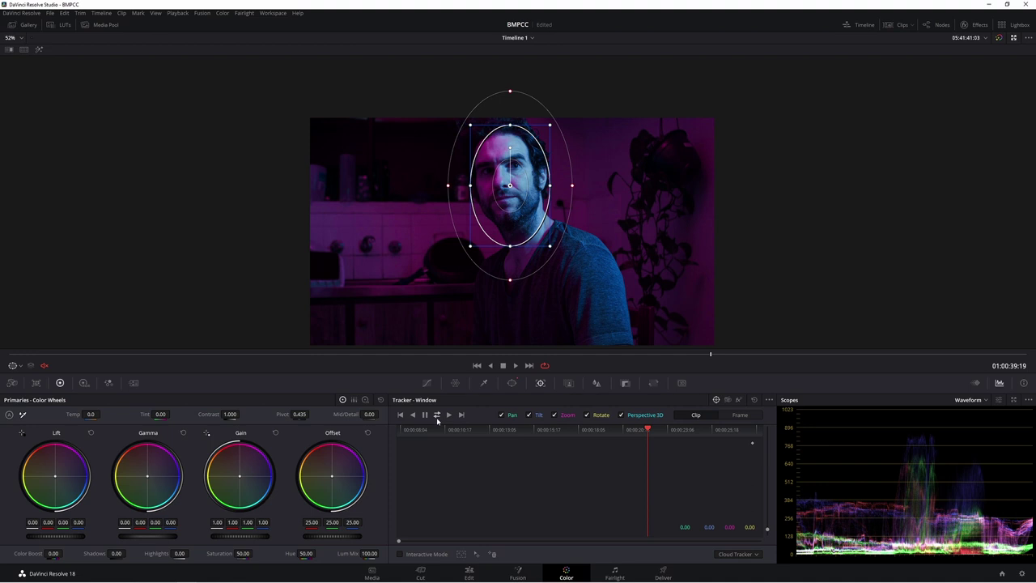
- Track the oval face window forward and reverse through the clip, then return to its start
left_click(437, 414)
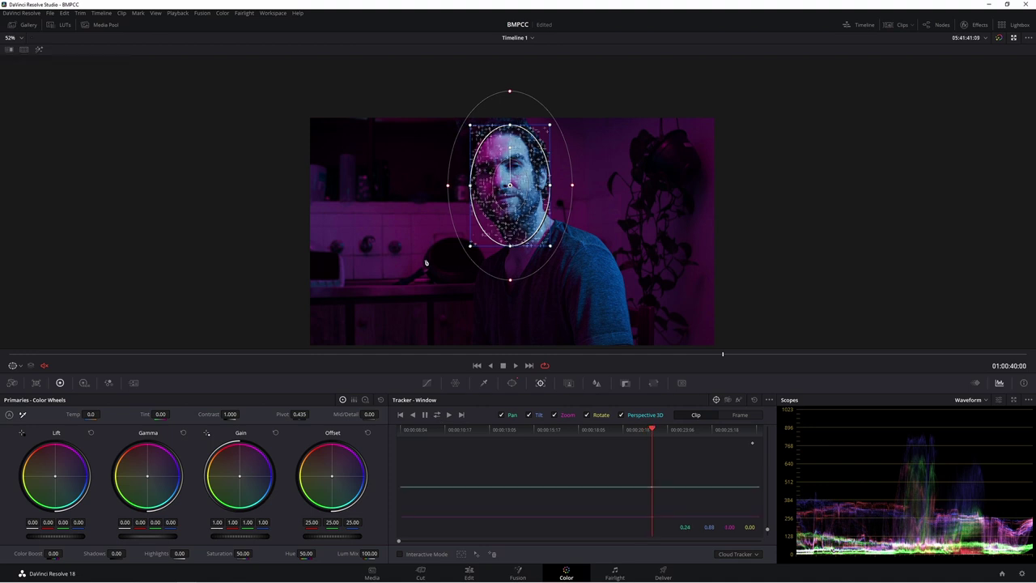
left_click(435, 416)
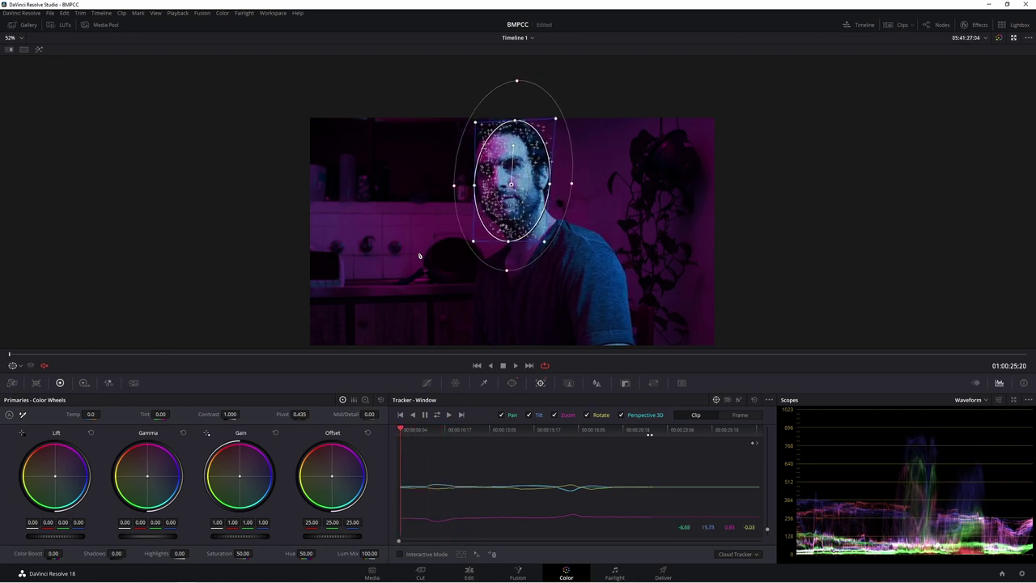
left_click(448, 415)
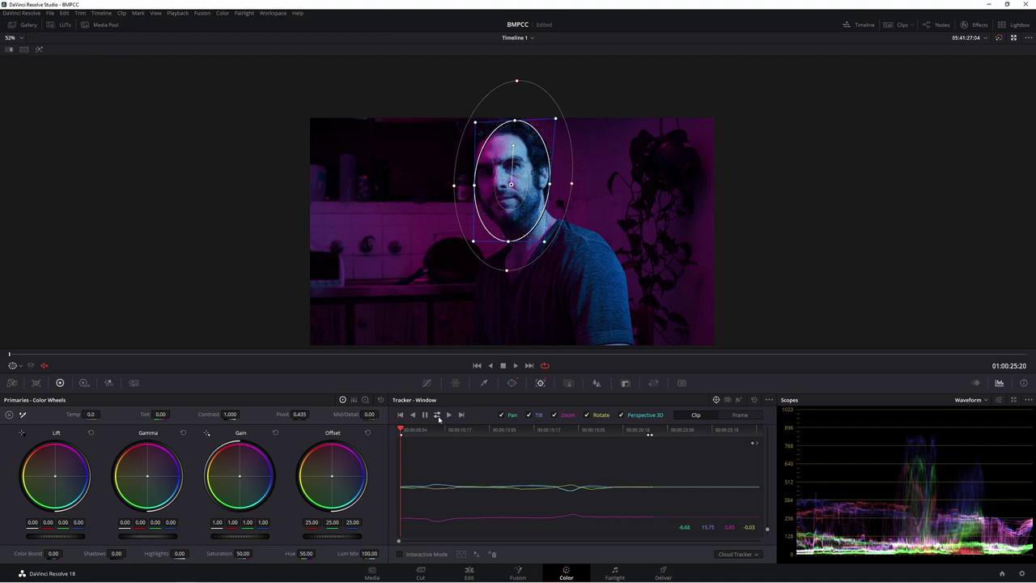
left_click(437, 414)
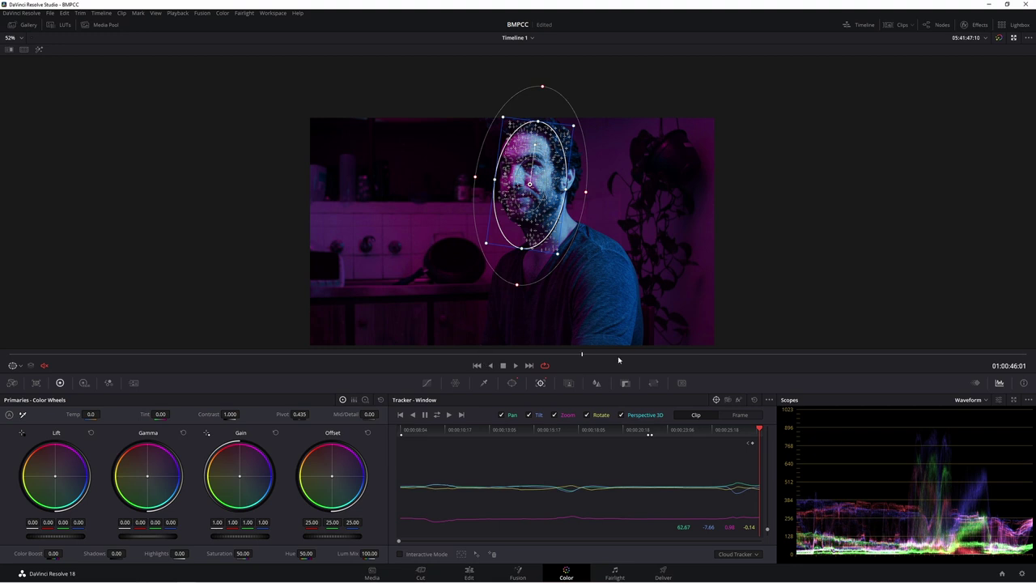
key("Home")
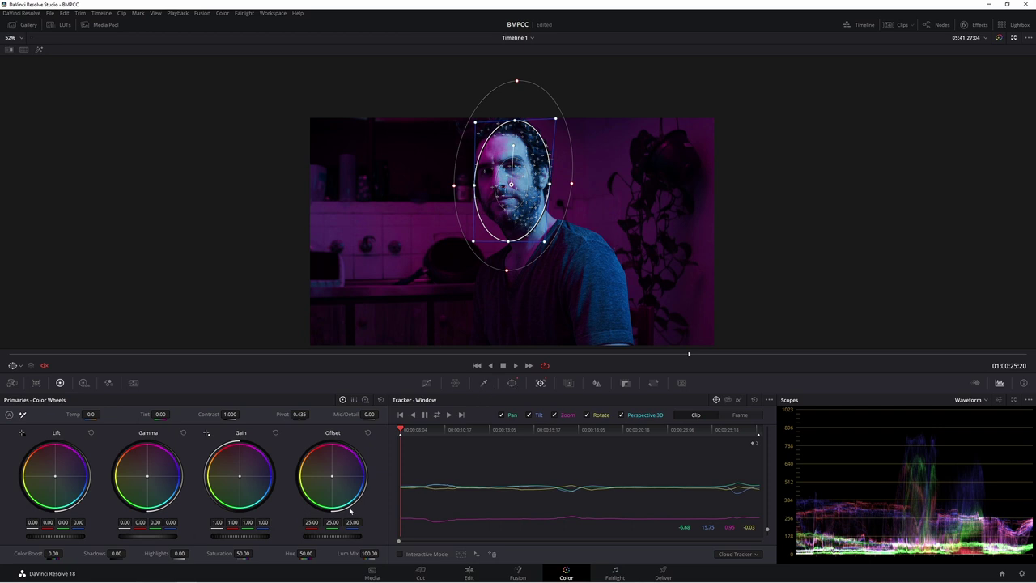
scroll(453, 260, "up", 3)
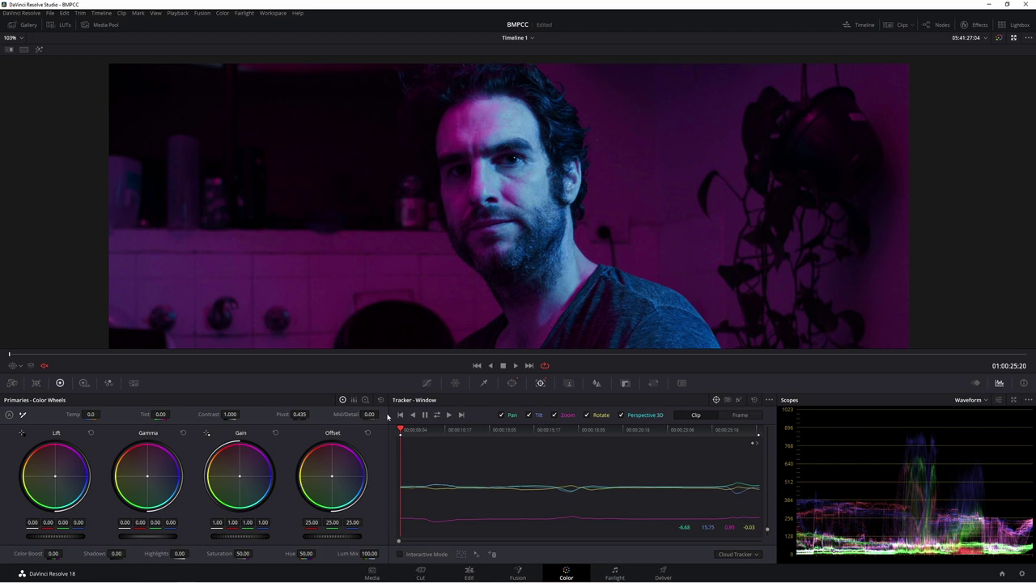
- Raise midtone detail to 30.50, scrub through the full-screen preview, and exit with Escape
mouse_move(369, 414)
left_mouse_down()
mouse_move(381, 413)
mouse_move(356, 413)
mouse_move(373, 413)
left_mouse_up()
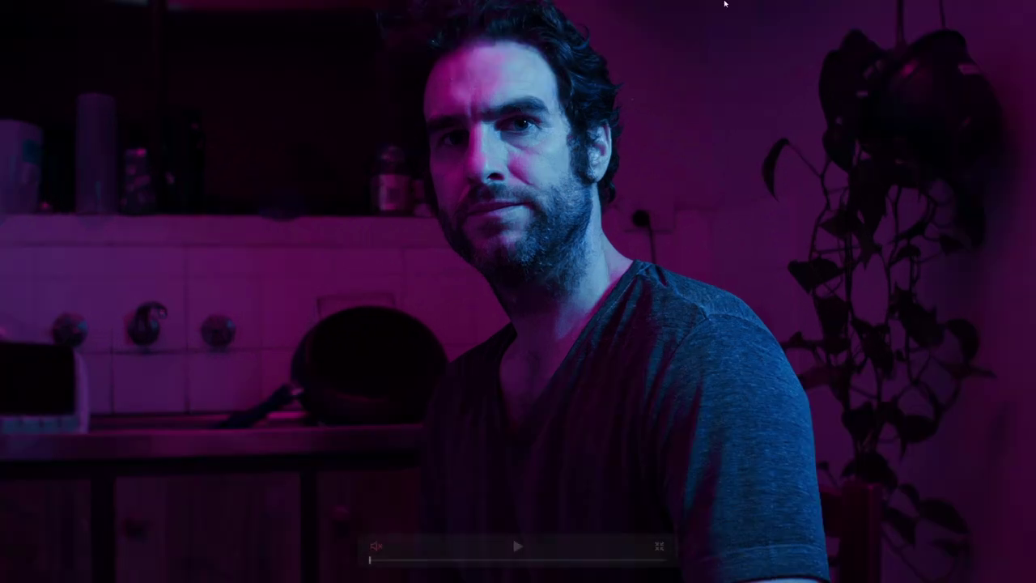
left_click(566, 560)
mouse_move(566, 560)
left_mouse_down()
mouse_move(575, 560)
mouse_move(555, 560)
left_mouse_up()
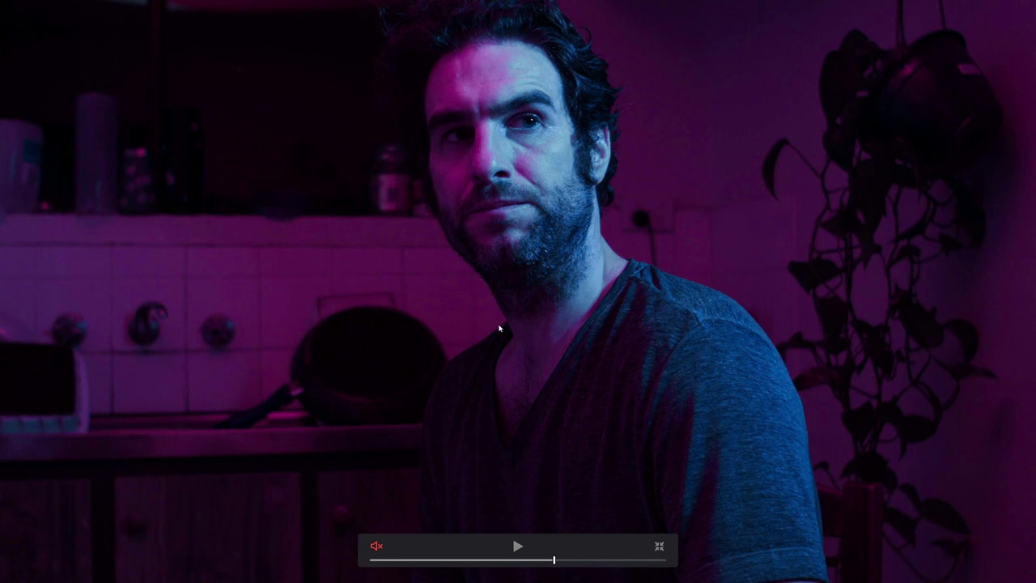
key("Escape")
- Open the Denoise node's Qualifier and review frames full screen, settling on 01:00:36:20
key("alt+f")
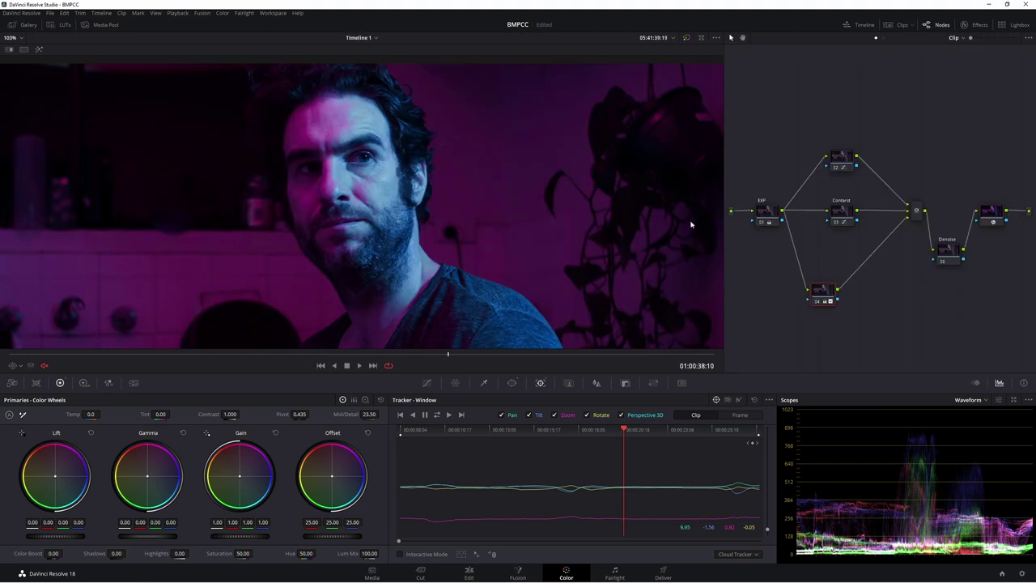
left_click(941, 254)
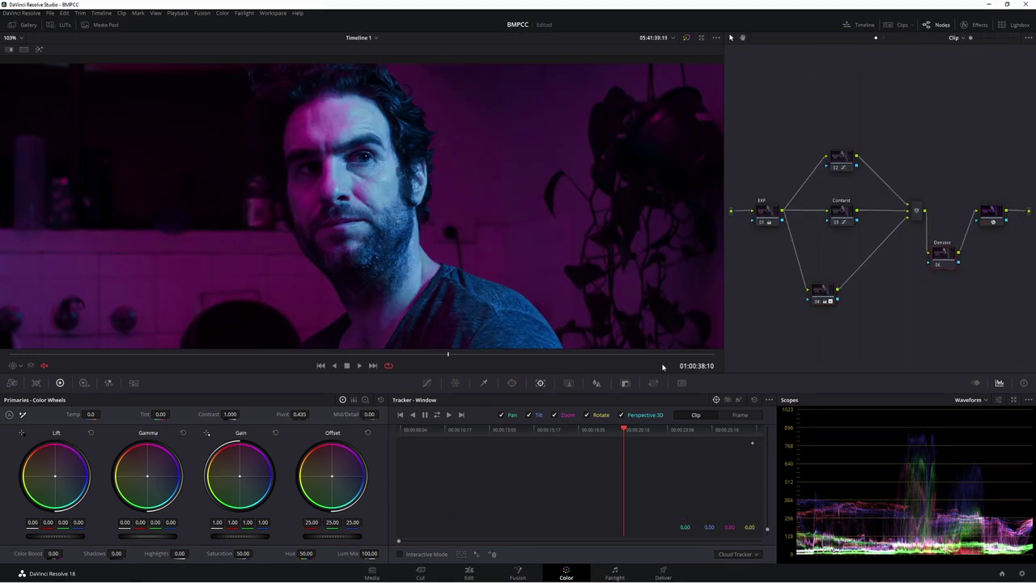
left_click(483, 383)
key("shift+z")
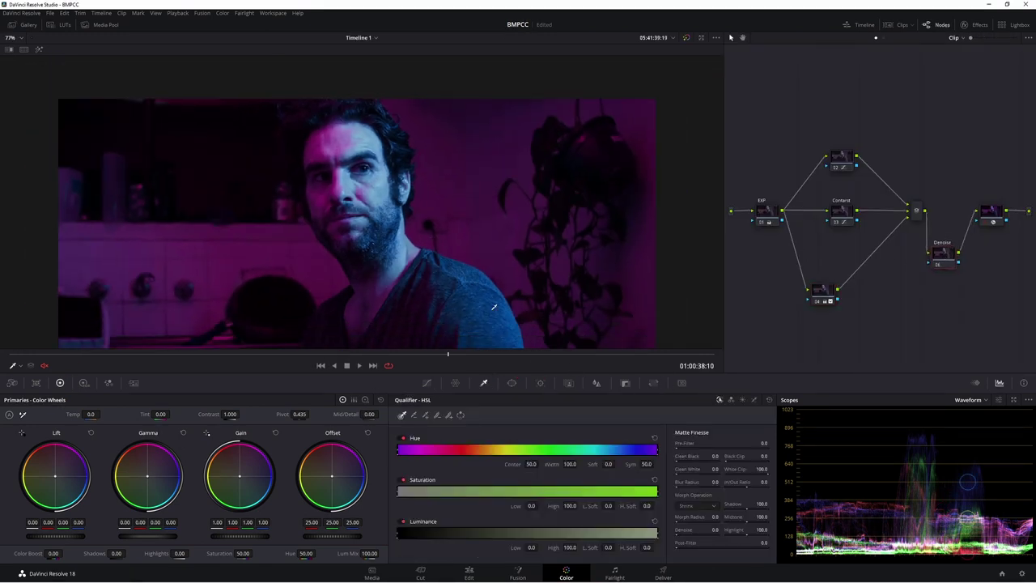
key("ctrl+f")
left_click_drag(538, 558, 573, 558)
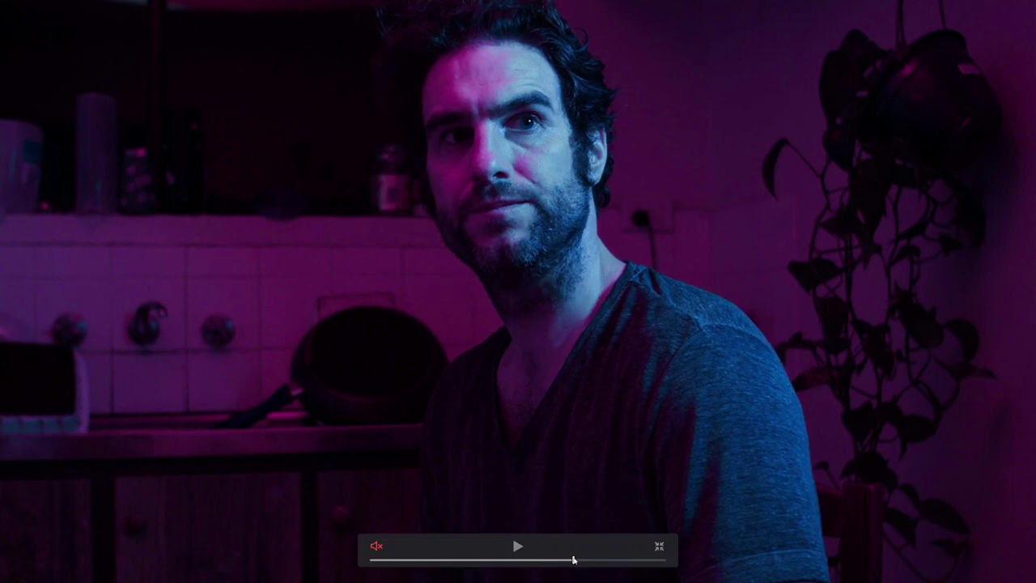
left_click(583, 558)
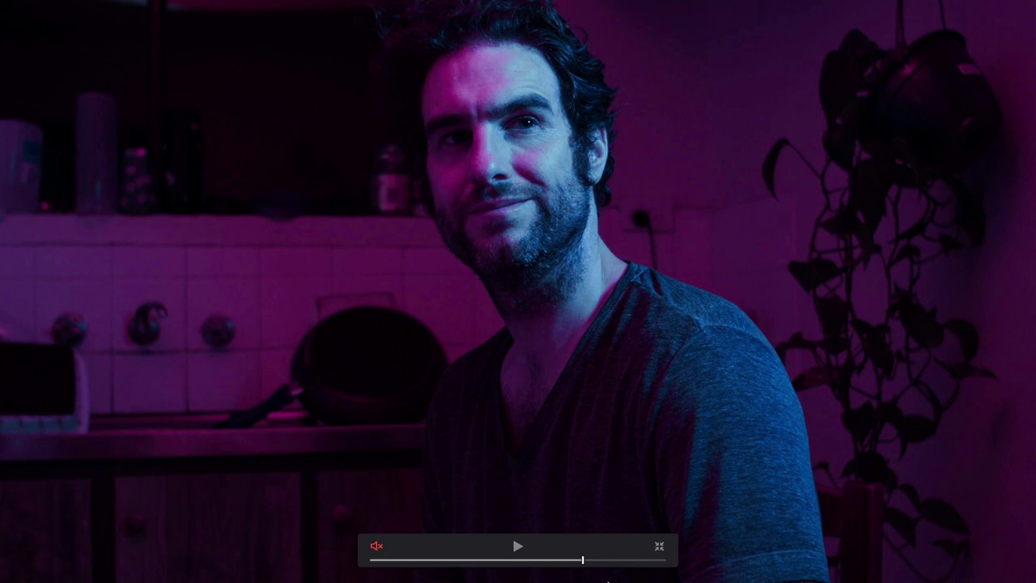
mouse_move(565, 560)
left_mouse_down()
mouse_move(522, 558)
mouse_move(558, 559)
left_mouse_up()
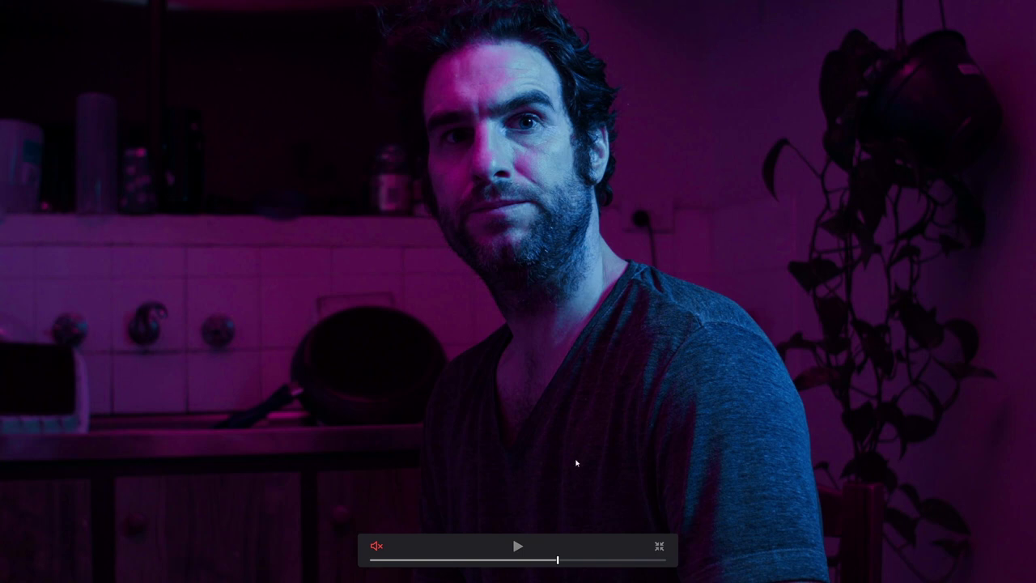
left_click_drag(566, 559, 546, 564)
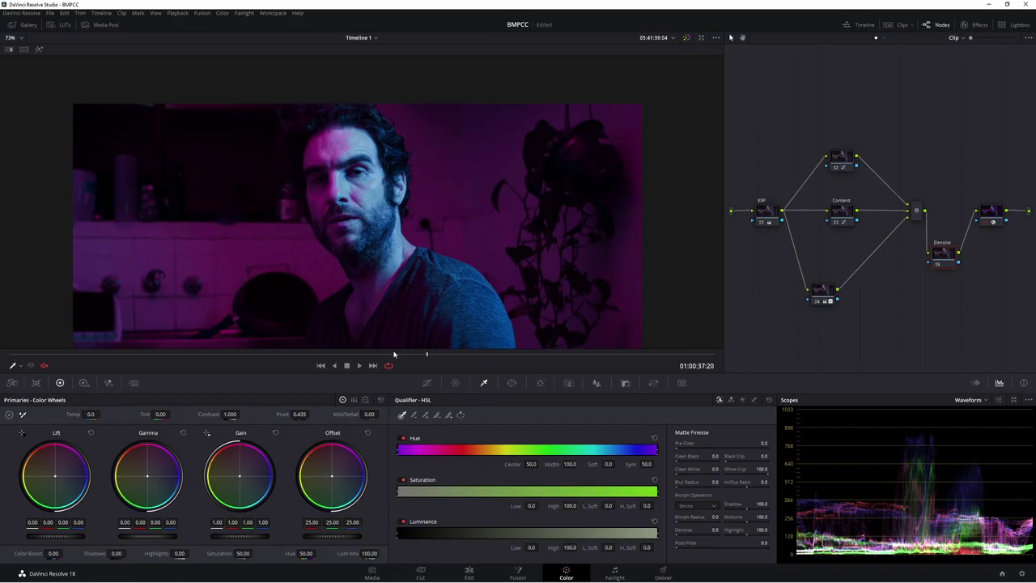
left_click(393, 353)
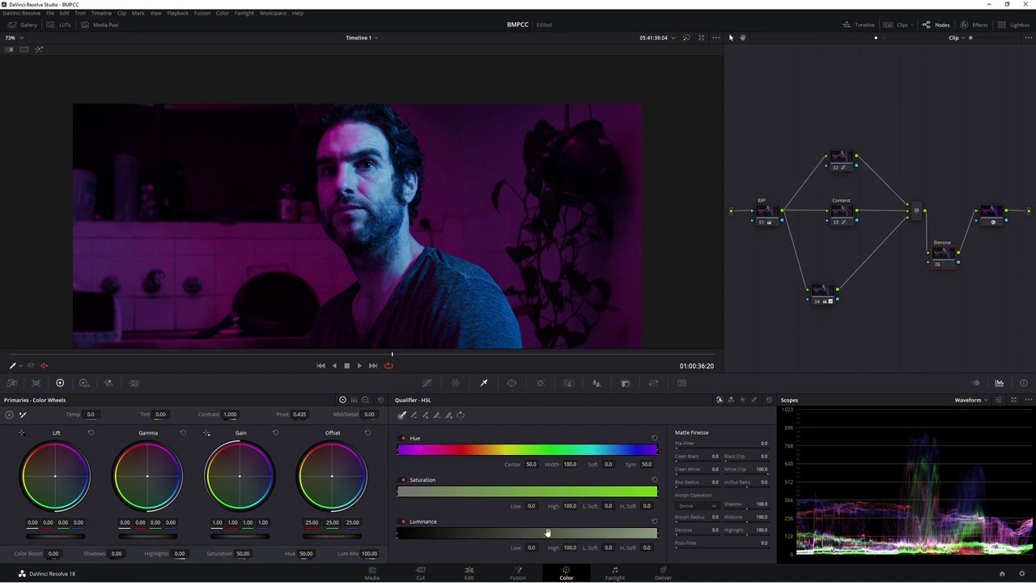
- Key the Denoise node on luminance only, range 0.0 to 61.2 with 8.6 high softness
left_click(403, 454)
left_click(402, 481)
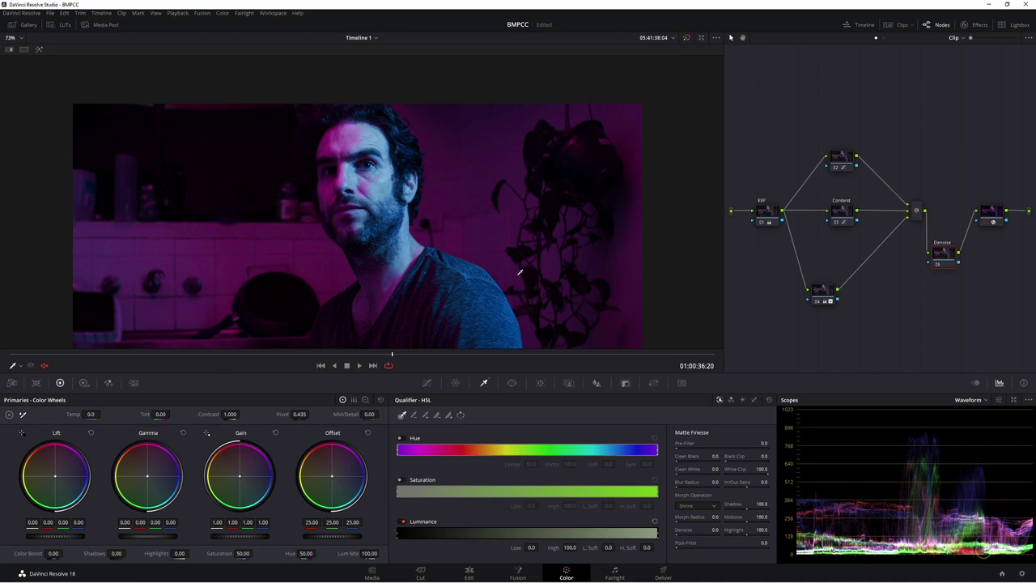
left_click(39, 50)
scroll(405, 226, "down", 3)
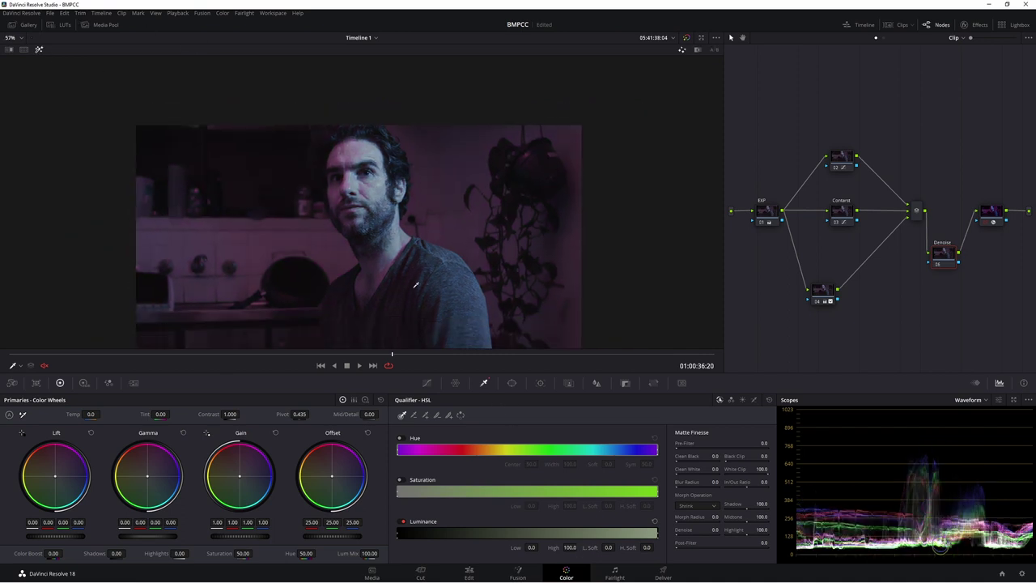
scroll(475, 264, "up", 1)
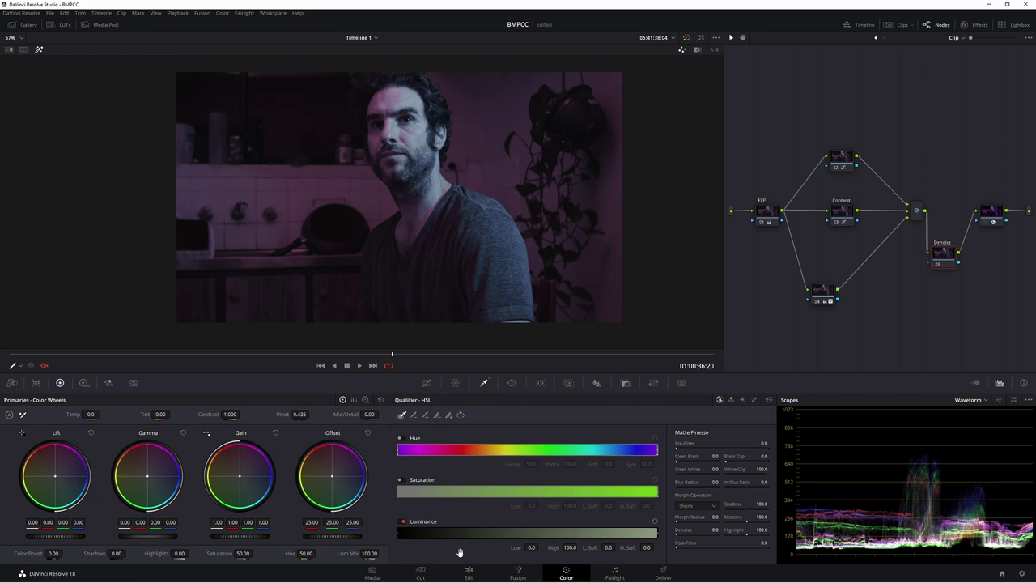
mouse_move(572, 547)
left_mouse_down()
mouse_move(539, 534)
mouse_move(554, 534)
left_mouse_up()
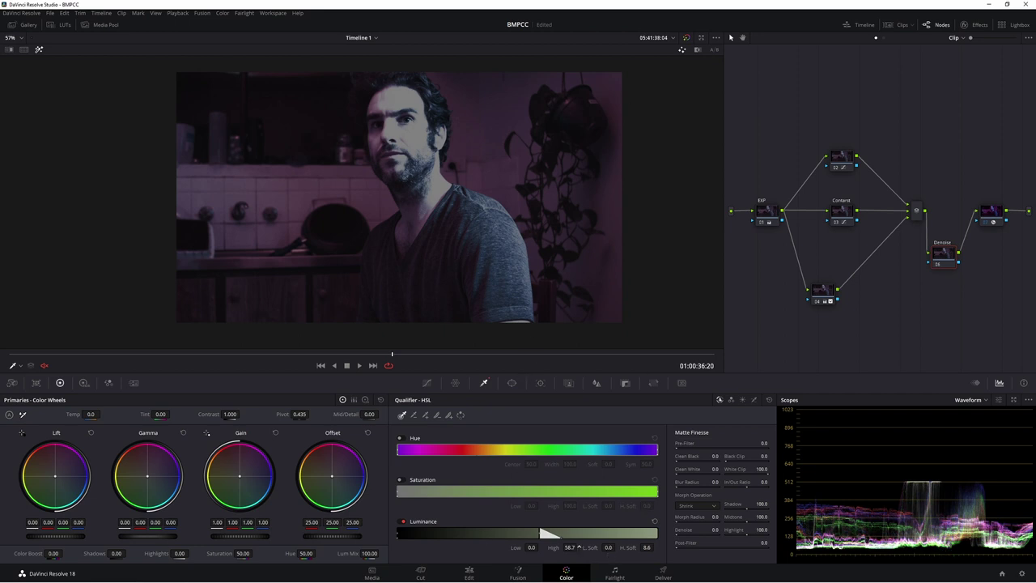
left_click_drag(578, 547, 521, 304)
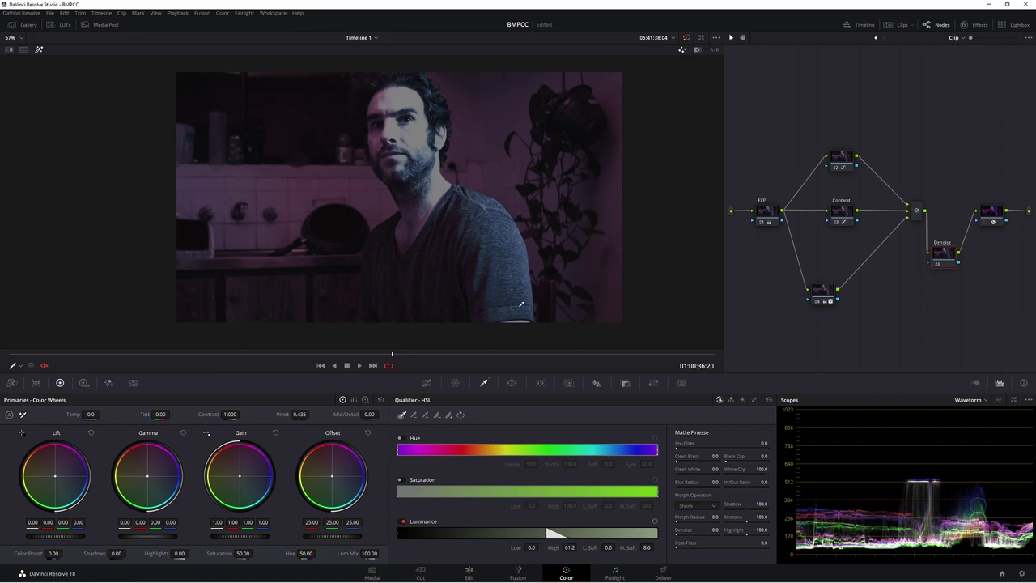
key("shift+h")
scroll(445, 226, "up", 2)
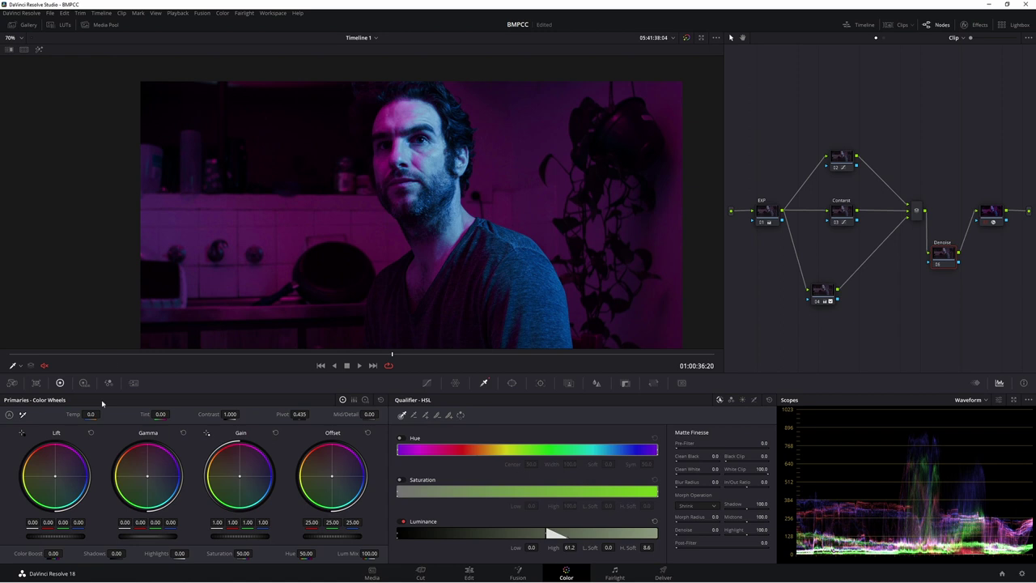
- Set the Denoise node's spatial noise reduction to Better mode with a Large radius
left_click(133, 383)
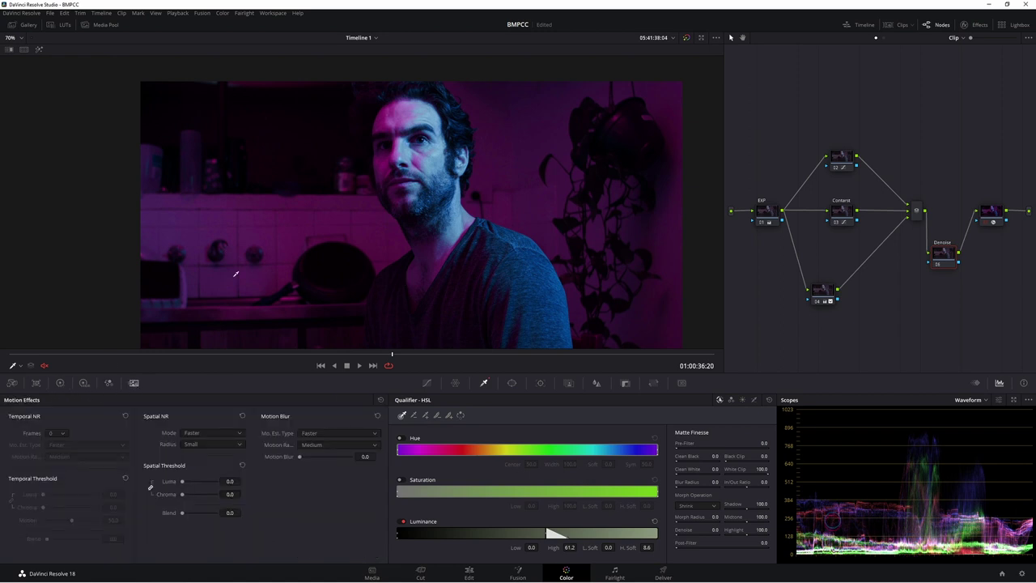
left_click(225, 436)
left_click(203, 451)
left_click(212, 444)
left_click(216, 474)
- Turn Node Cache on for the Denoise node
left_click_drag(941, 253, 916, 277)
right_click(924, 283)
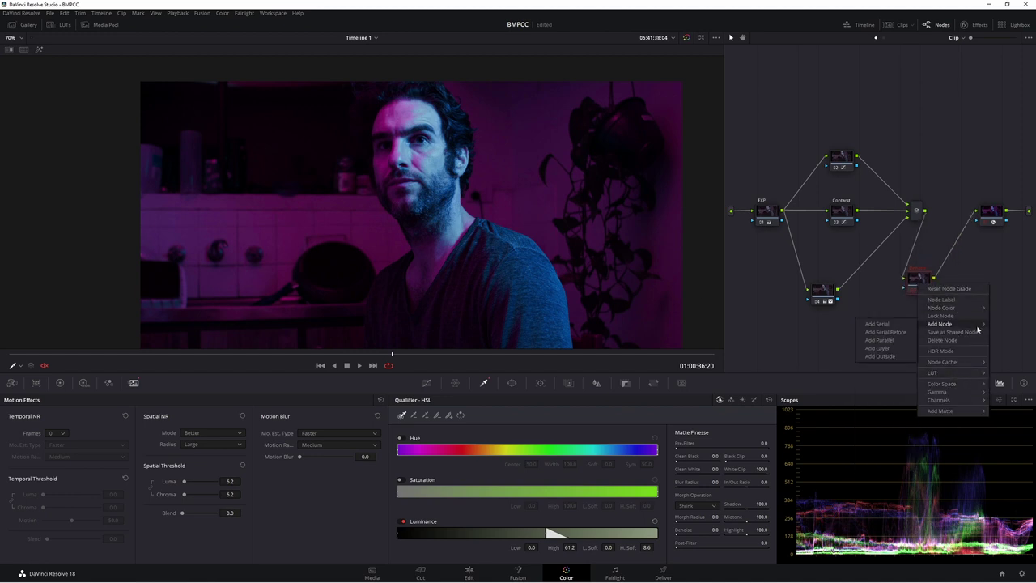
mouse_move(931, 365)
left_click(890, 370)
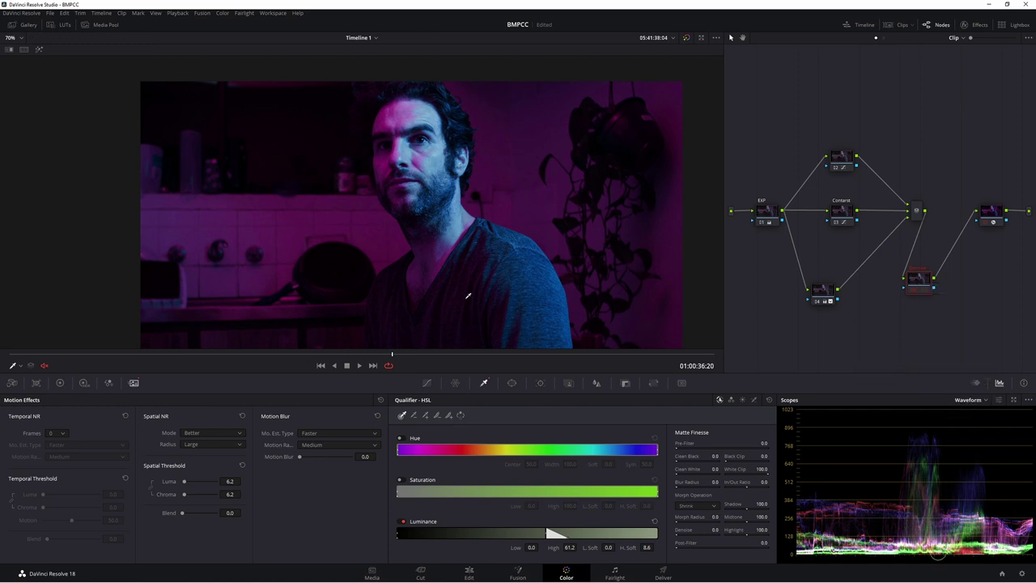
left_click(178, 13)
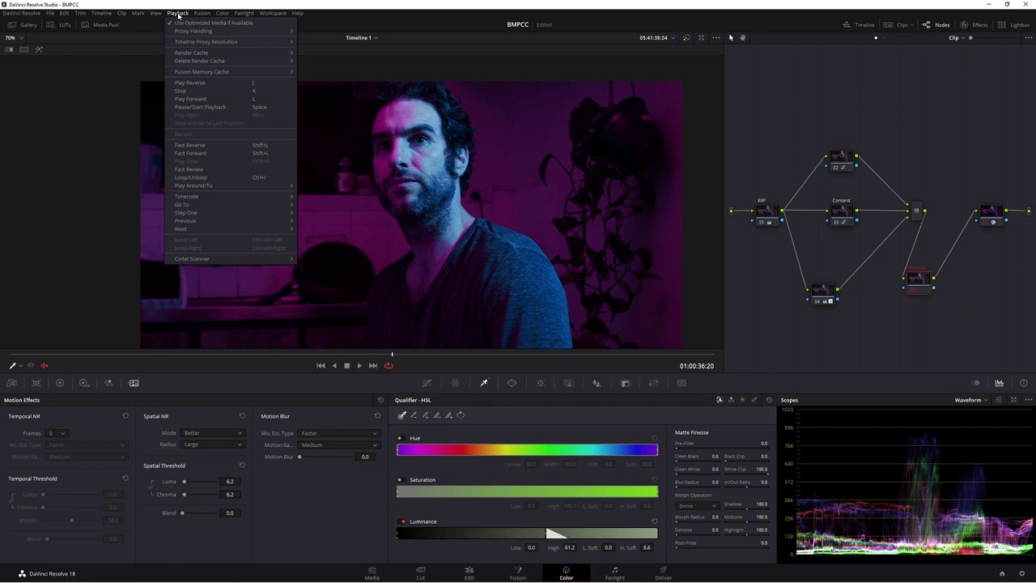
mouse_move(230, 53)
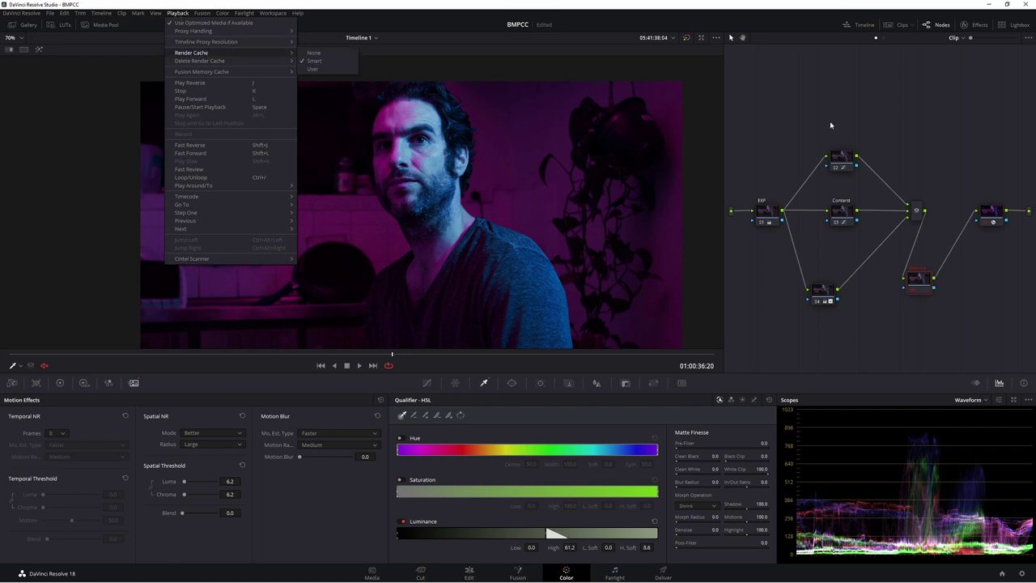
key("Escape")
key("Escape")
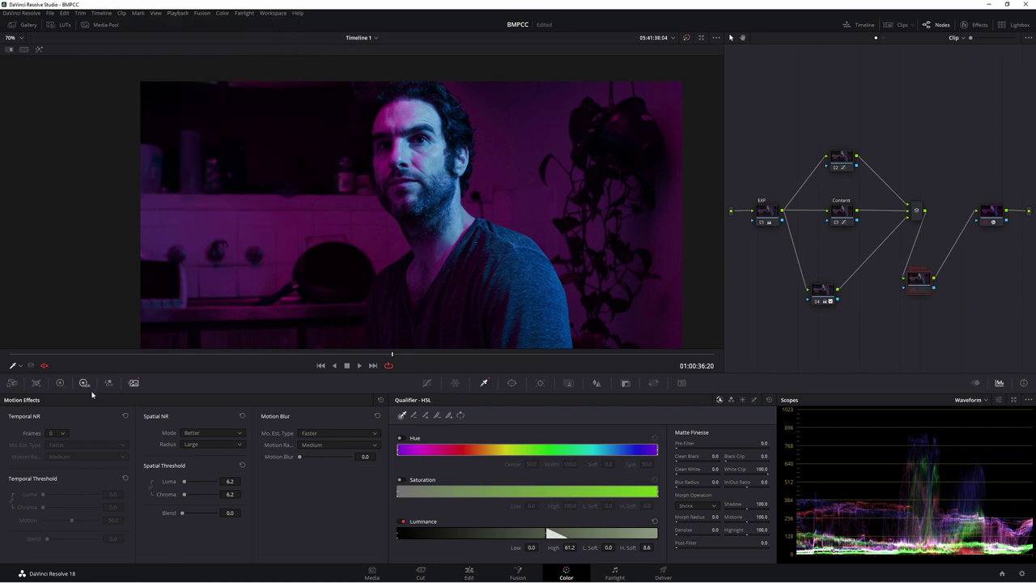
- Set temporal noise reduction to 5 frames, Better, Large, with luma and chroma thresholds at 6.2
left_click(56, 433)
left_click(58, 492)
left_click(64, 447)
left_click(65, 466)
left_click(72, 458)
left_click(72, 469)
left_click_drag(126, 492, 131, 492)
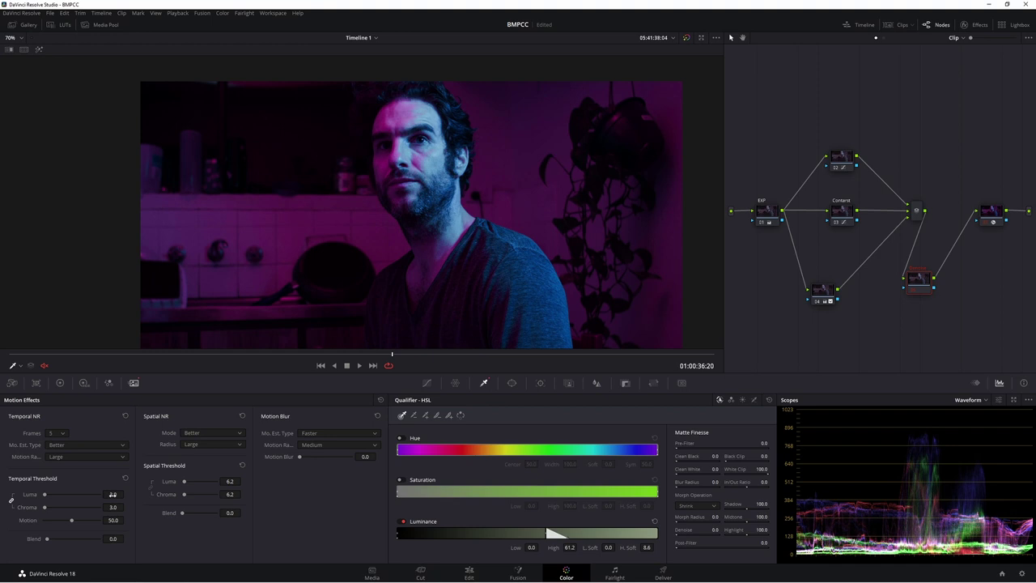
scroll(446, 248, "down", 1)
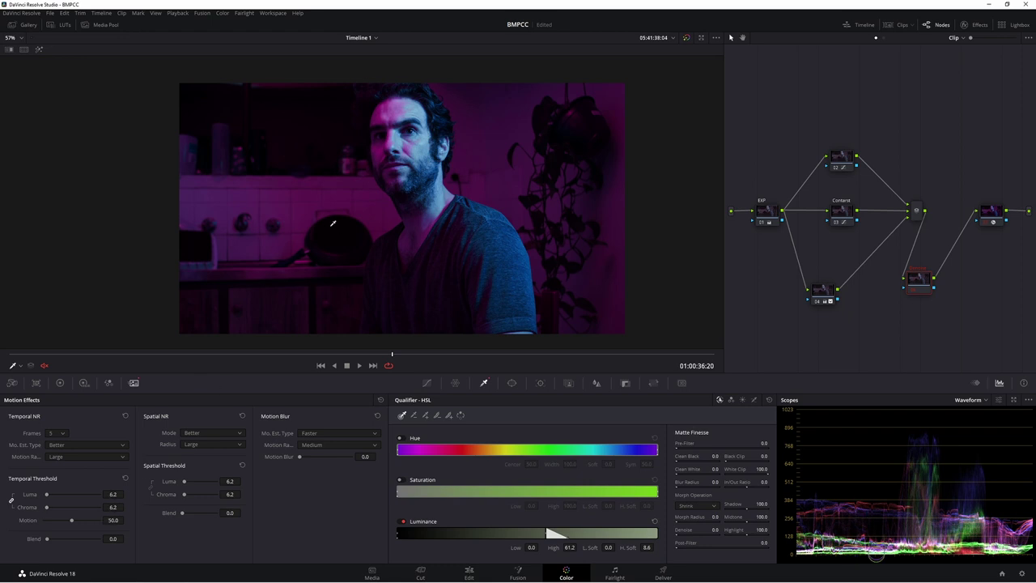
left_click_drag(917, 277, 938, 254)
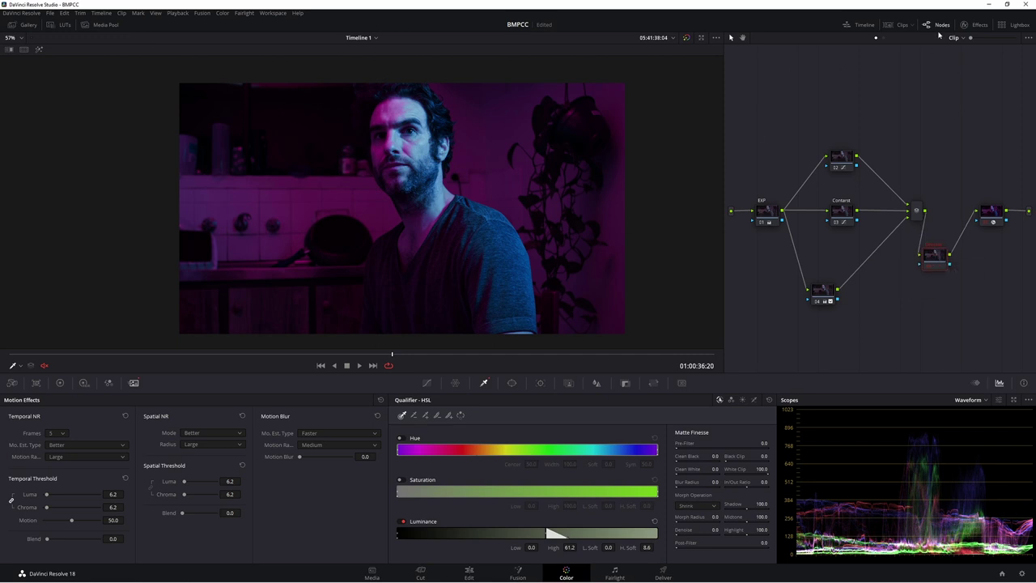
- Scrub through frames of the denoised magenta-blue grade in the full-screen preview
left_click(863, 26)
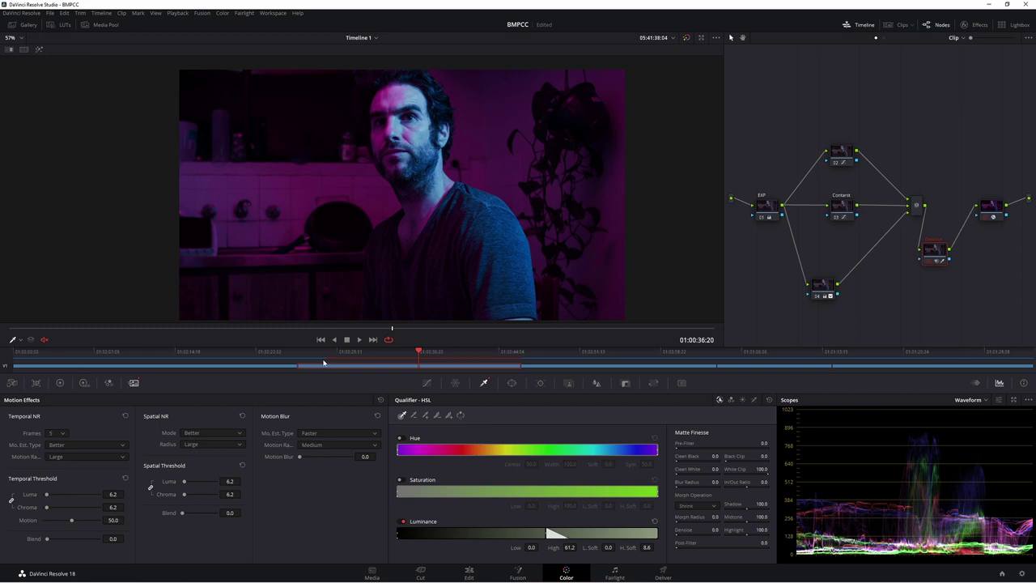
left_click(322, 356)
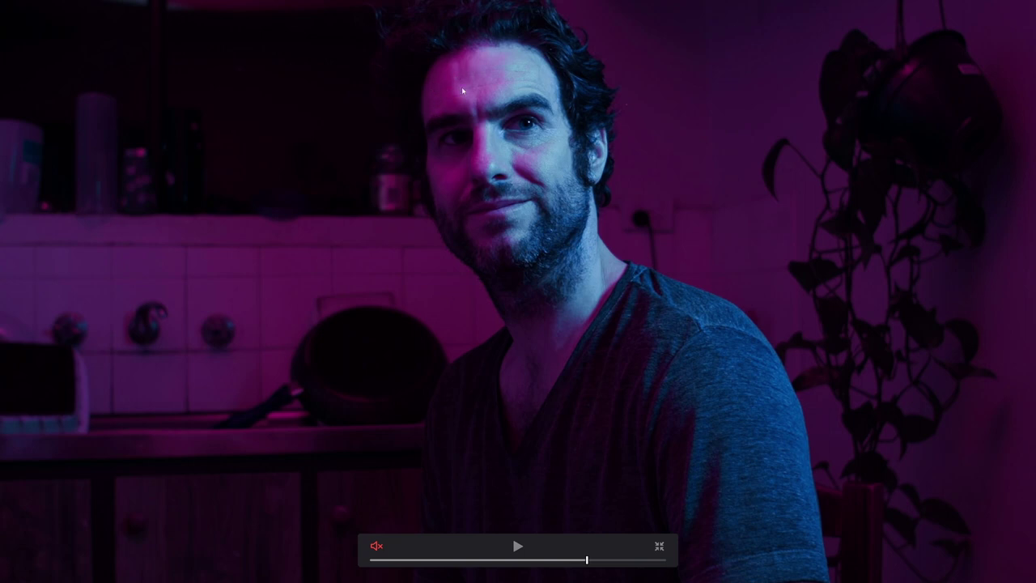
key("Right")
key("Left")
key("Left")
key("Left")
key("Left")
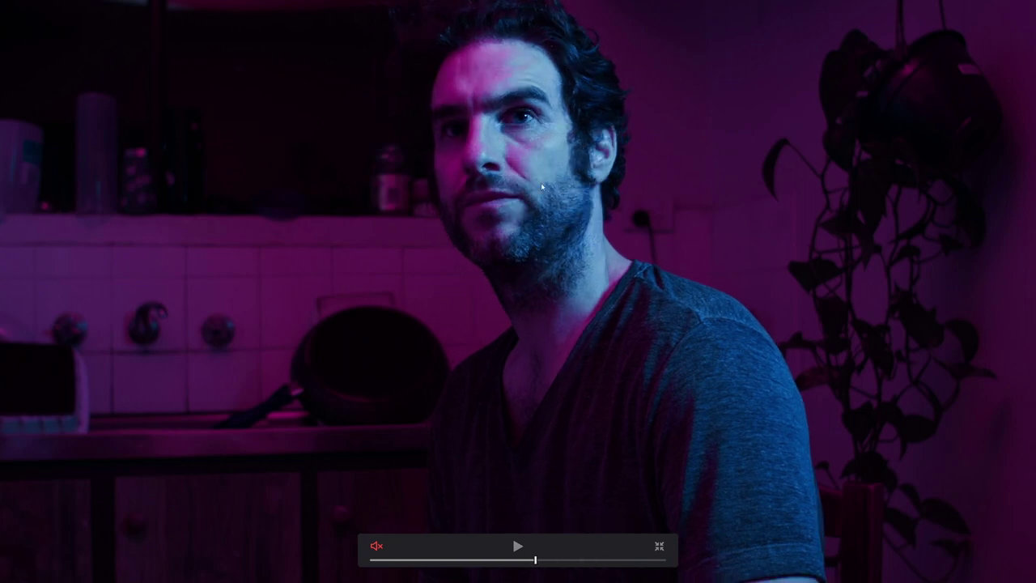
left_click_drag(565, 560, 518, 560)
left_click(550, 559)
- Play the graded footage, exit full screen, and add serial node 05 with Alt+S
left_click(518, 546)
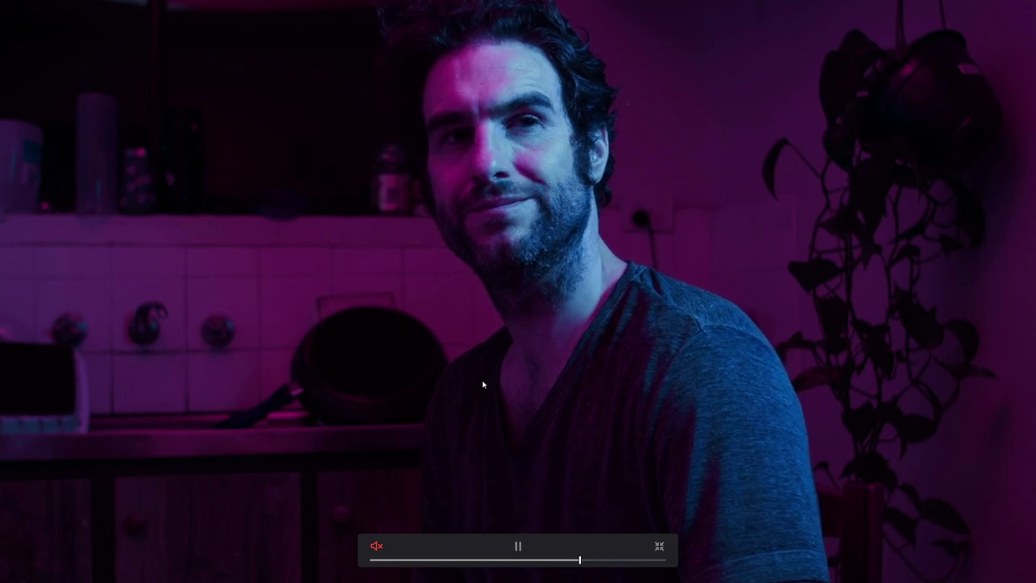
key("Escape")
key("alt+s")
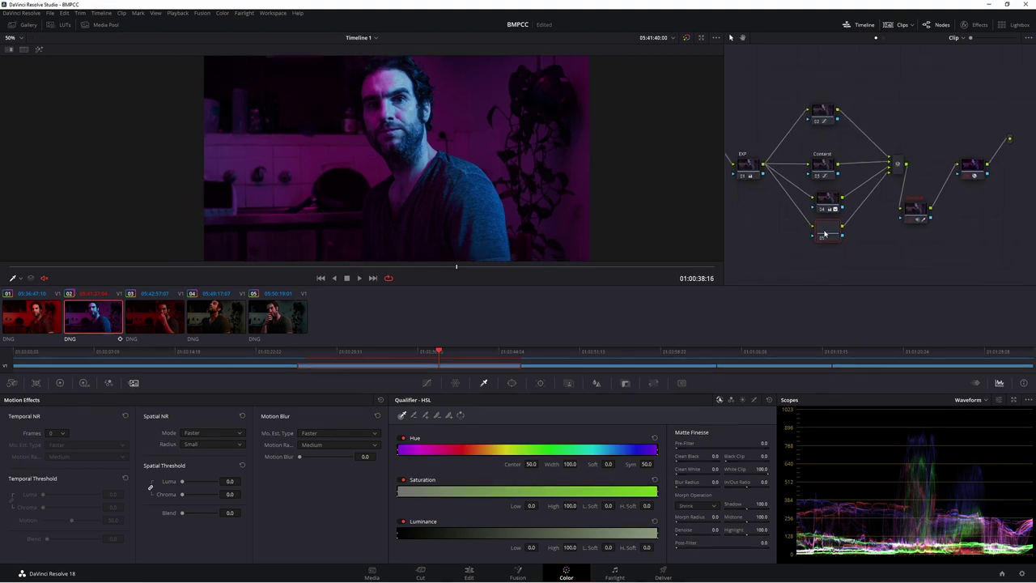
- Switch node 05 to the HSV colour space with Channels 1 and 3 disabled
right_click(825, 233)
mouse_move(871, 330)
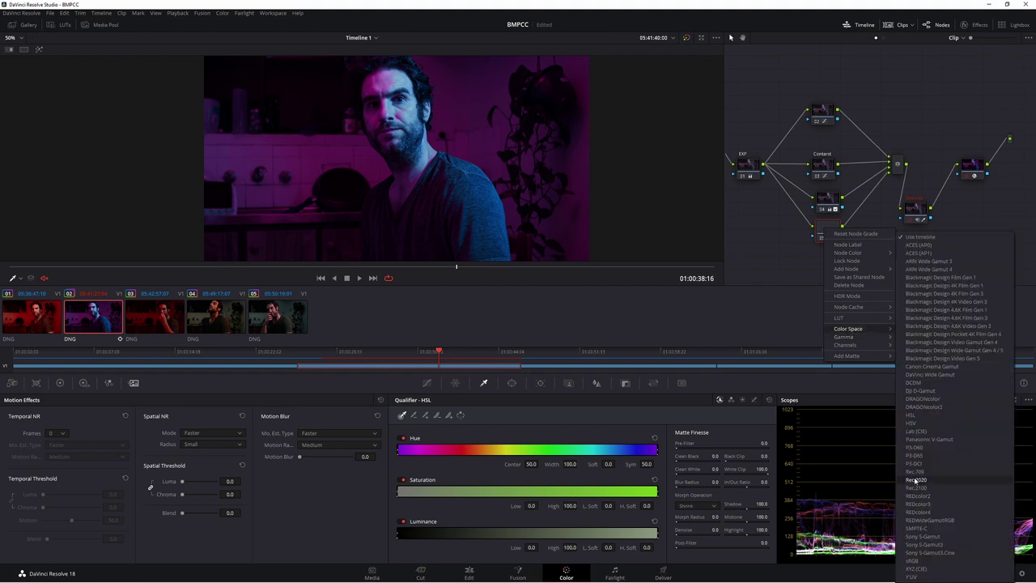
left_click(913, 423)
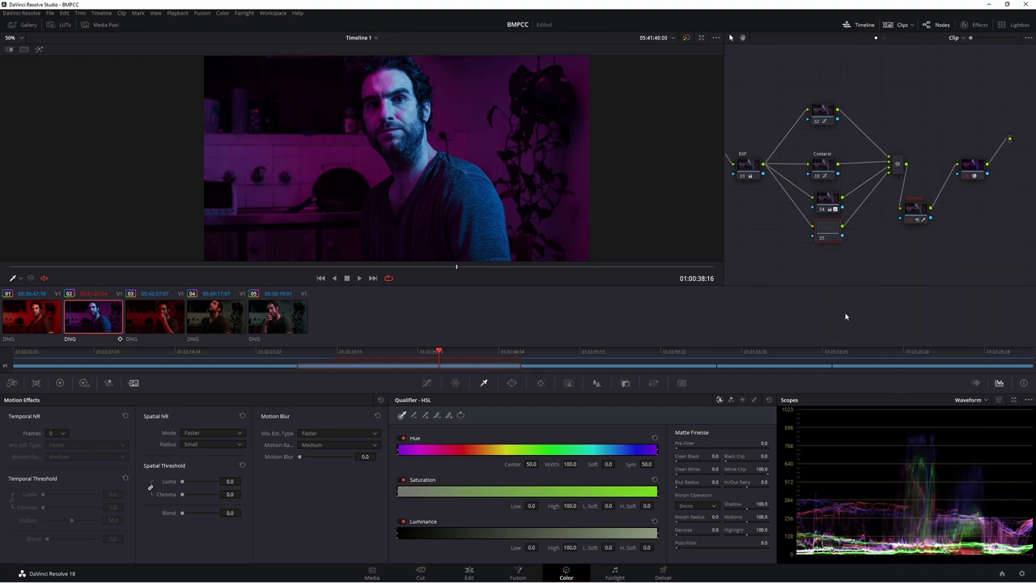
right_click(824, 231)
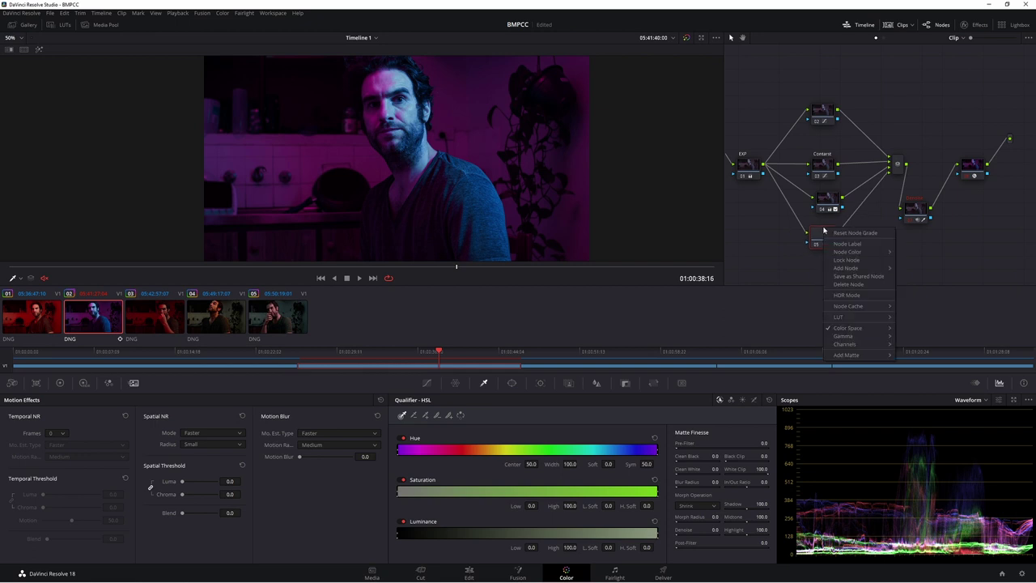
mouse_move(879, 344)
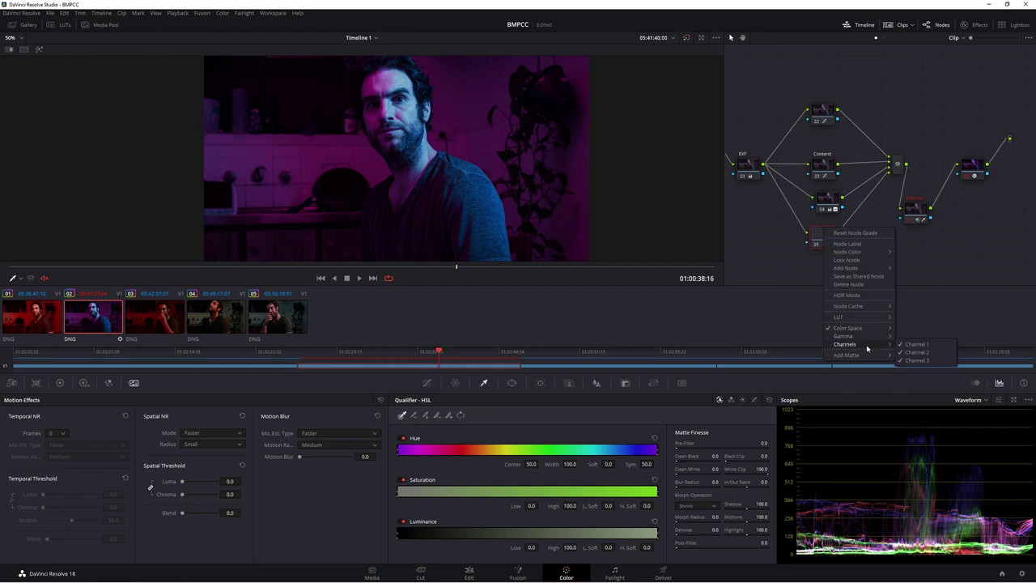
left_click(911, 345)
right_click(832, 238)
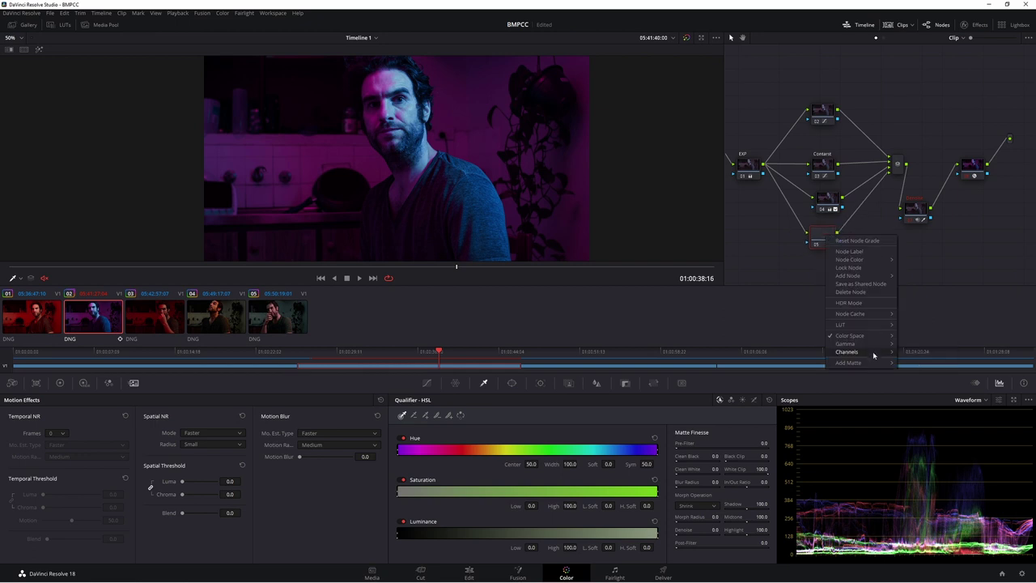
left_click(915, 367)
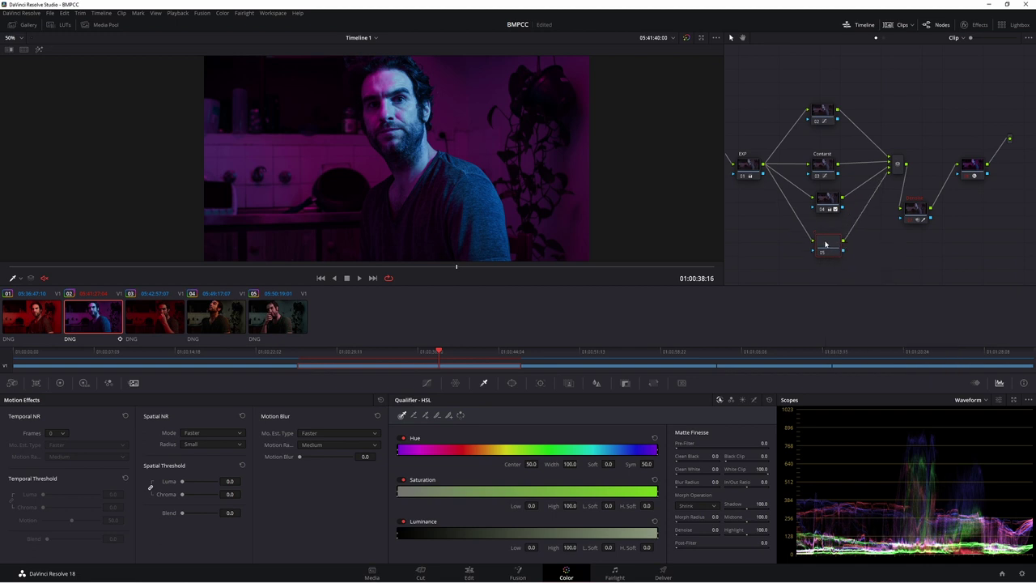
- Raise node 05's Gain in the Color Wheels to about 1.27
key("alt+f")
left_click(59, 382)
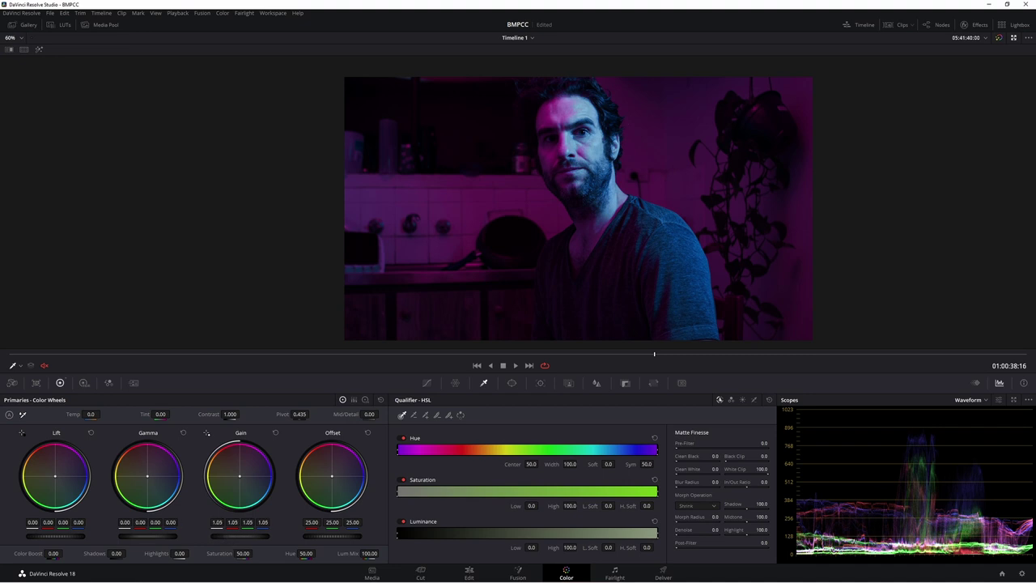
left_click_drag(241, 536, 250, 536)
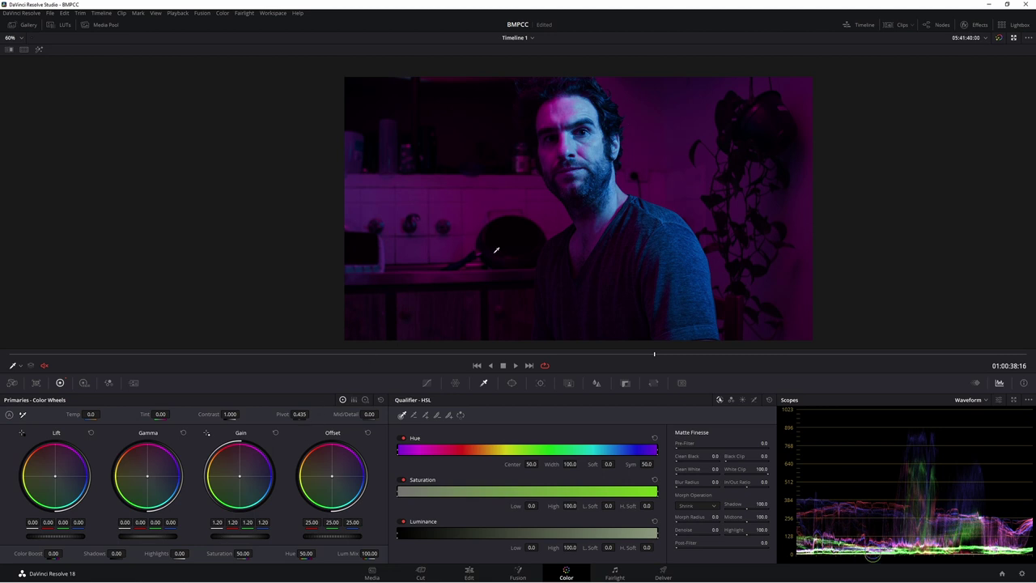
key("alt+f")
left_click(941, 243)
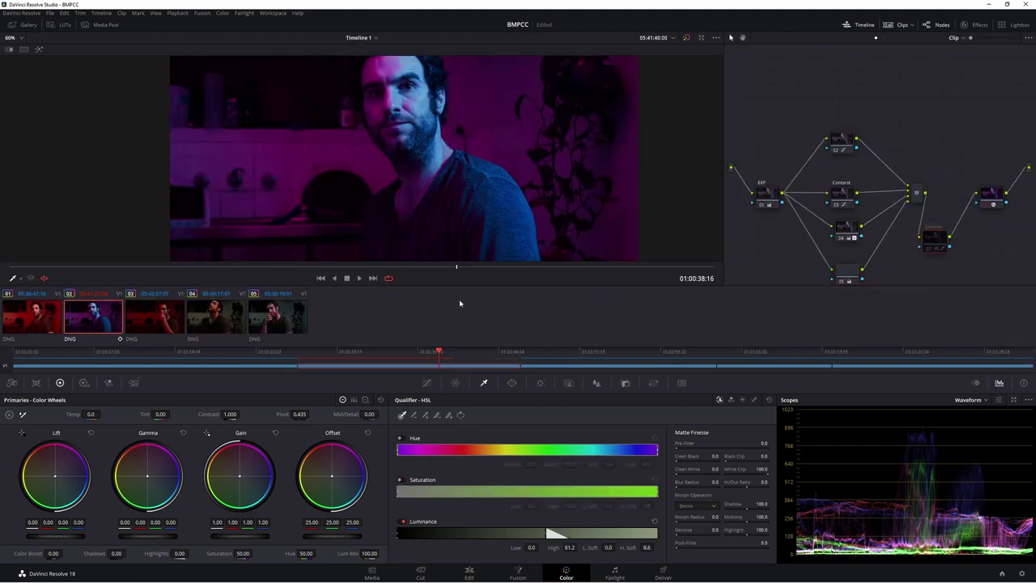
left_click(846, 268)
key("alt+f")
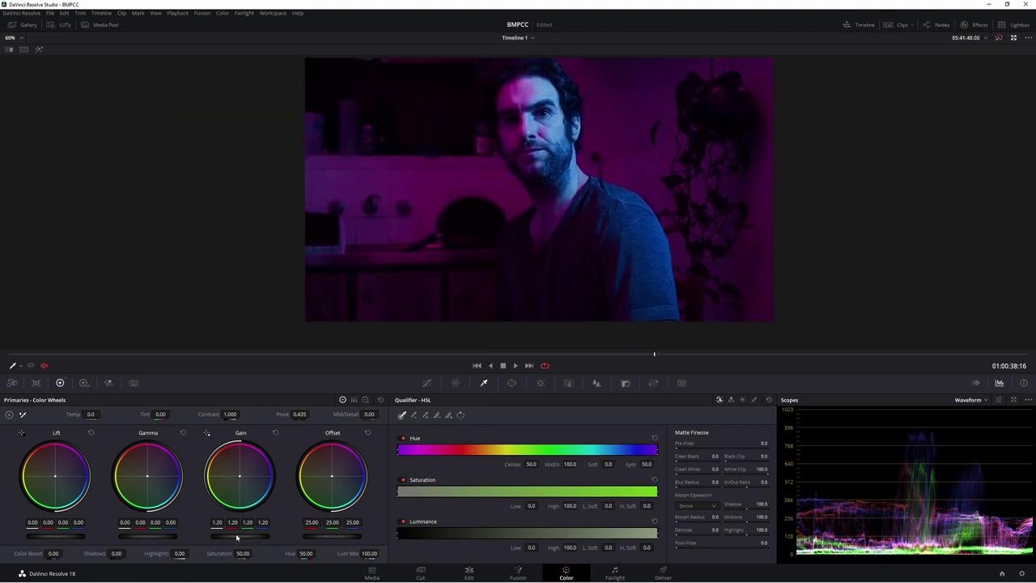
left_click_drag(244, 540, 259, 541)
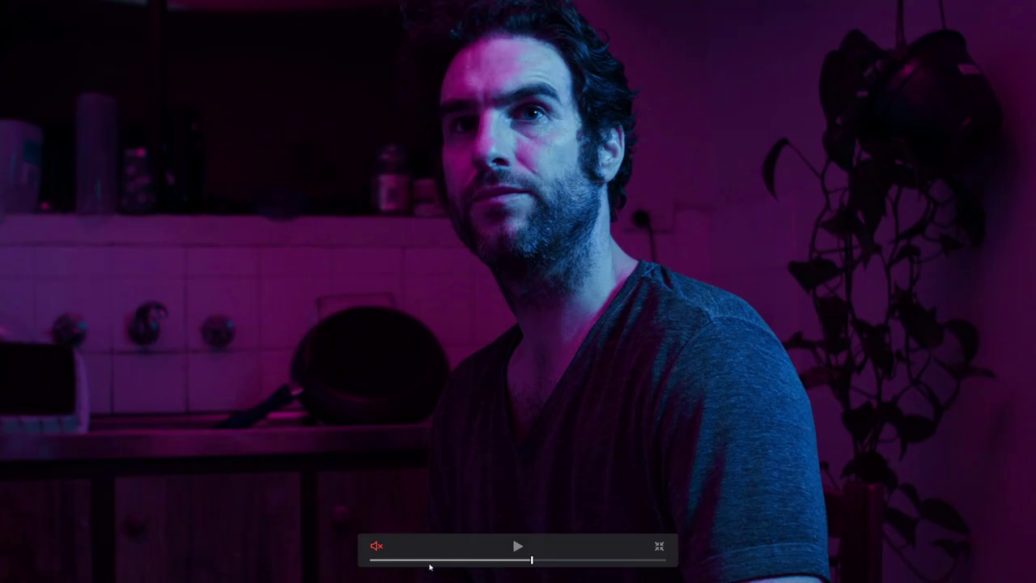
left_click_drag(541, 560, 562, 560)
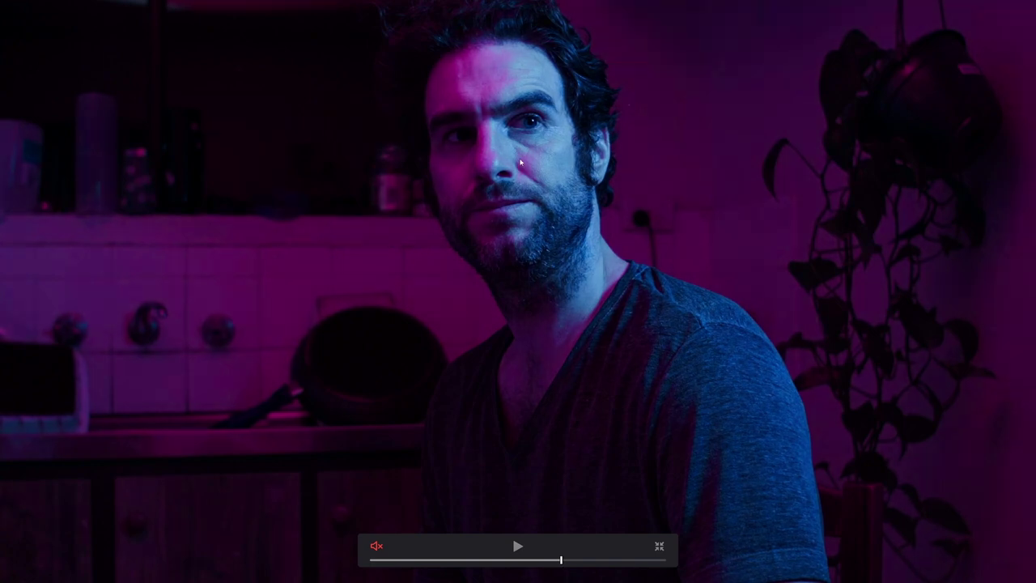
mouse_move(546, 558)
left_mouse_down()
mouse_move(522, 560)
mouse_move(536, 564)
left_mouse_up()
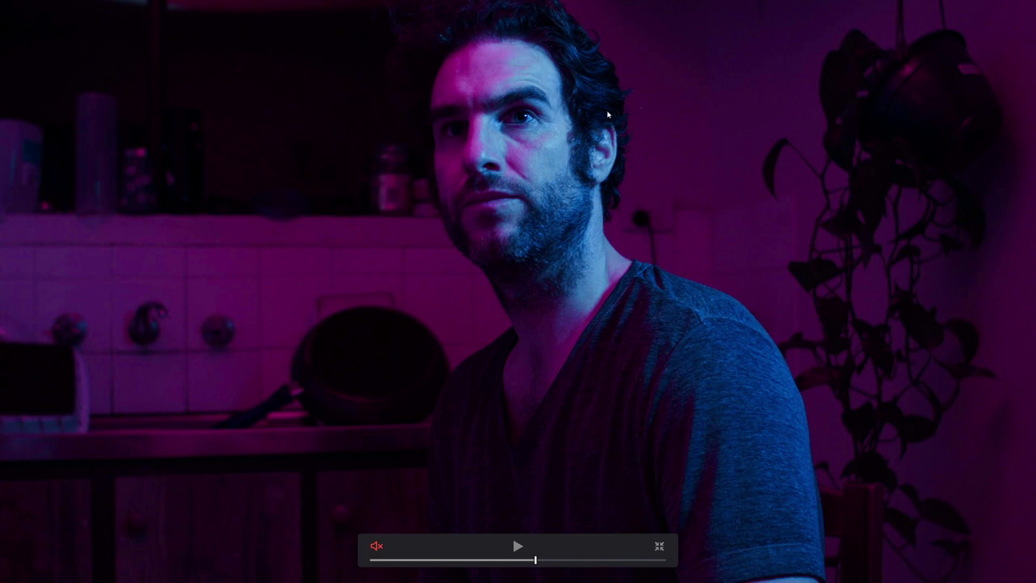
left_click_drag(566, 560, 405, 559)
left_click(593, 560)
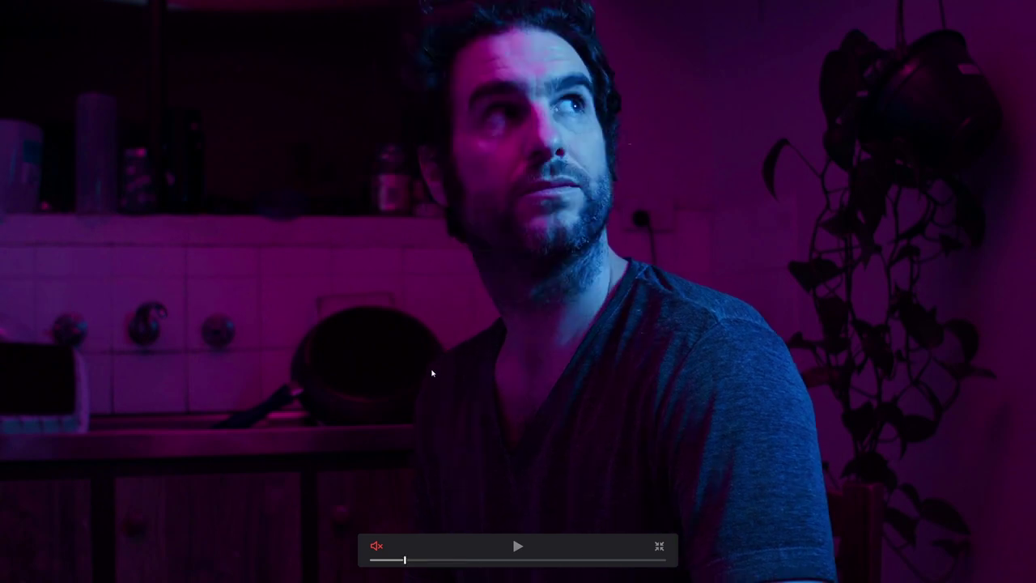
left_click(432, 373)
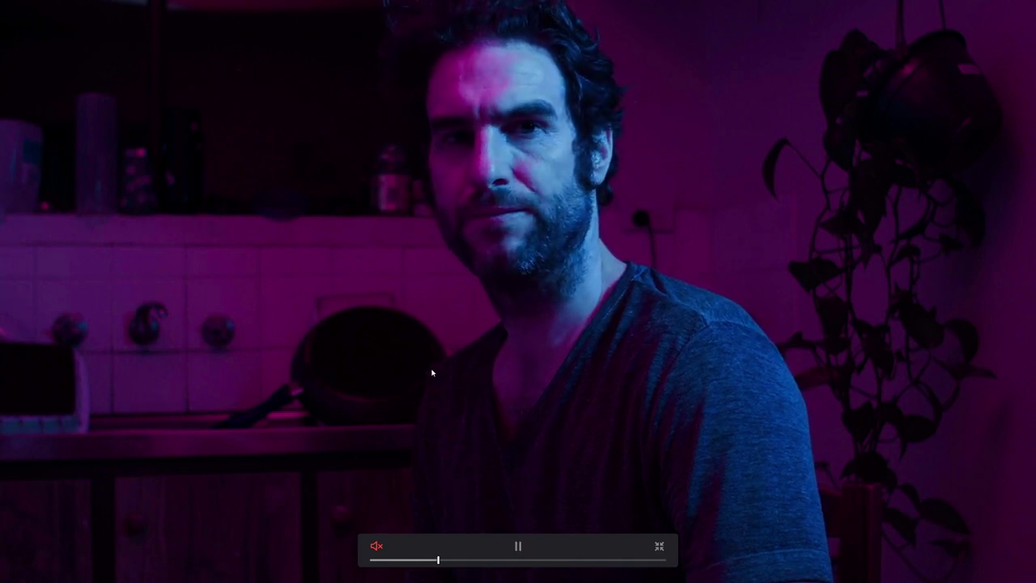
left_click(432, 372)
mouse_move(430, 560)
left_mouse_down()
mouse_move(407, 563)
mouse_move(421, 562)
left_mouse_up()
left_click(562, 324)
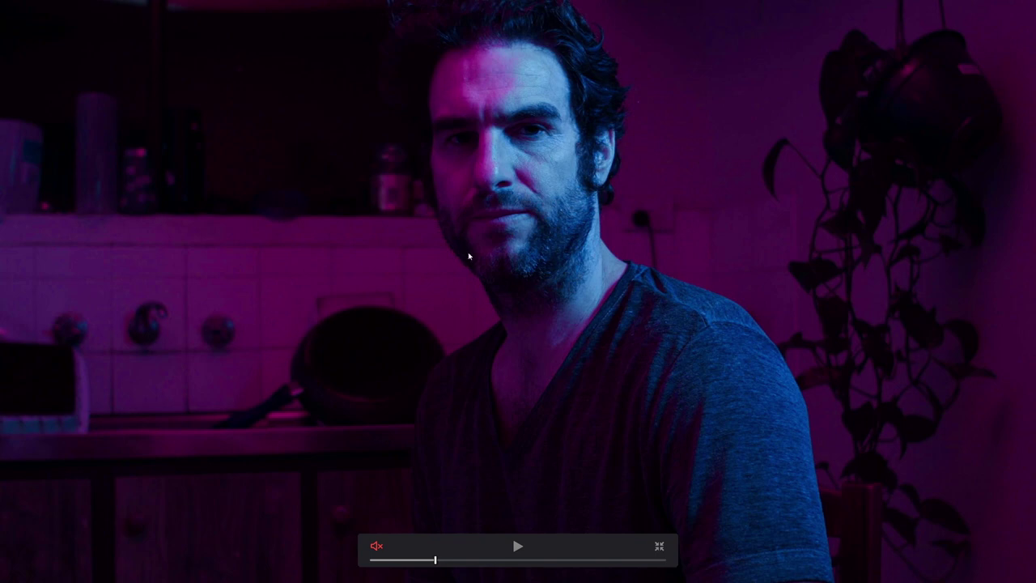
left_click(660, 546)
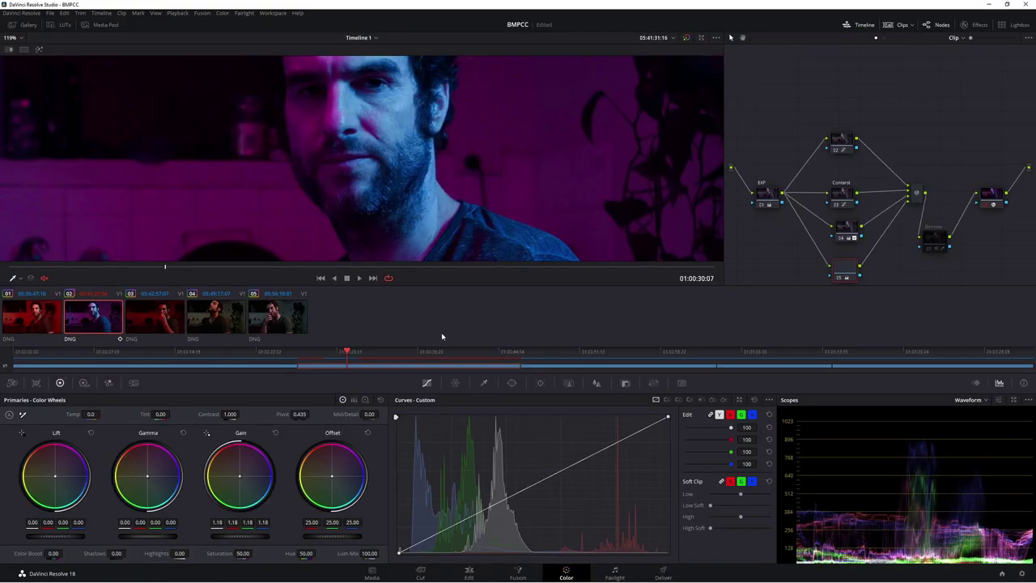
- Select the Denoise node and show the shot at 01:00:30:05 in the full-screen cinema viewer
mouse_move(370, 266)
left_mouse_down()
mouse_move(404, 269)
mouse_move(389, 267)
left_mouse_up()
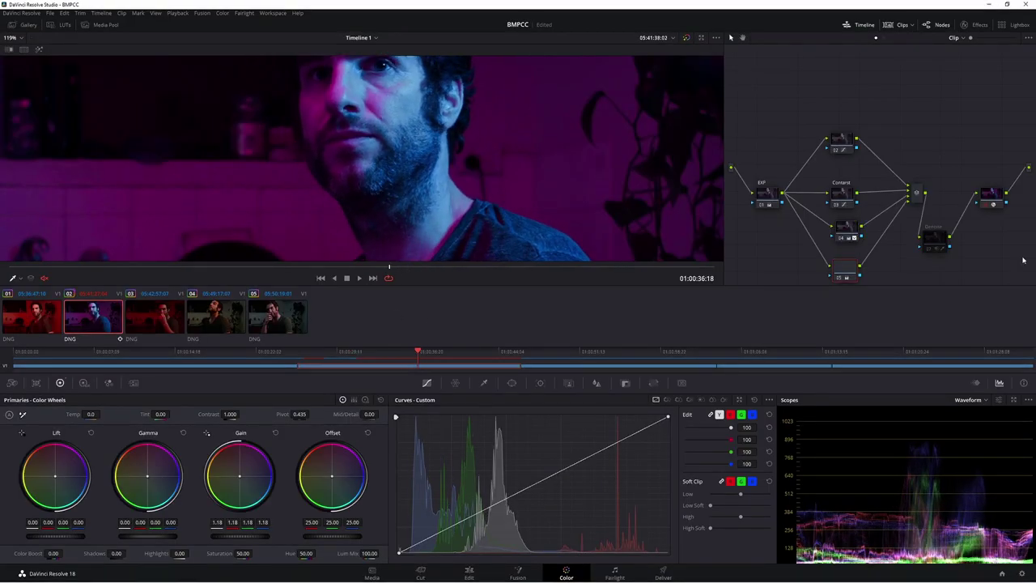
left_click(935, 243)
left_click(347, 352)
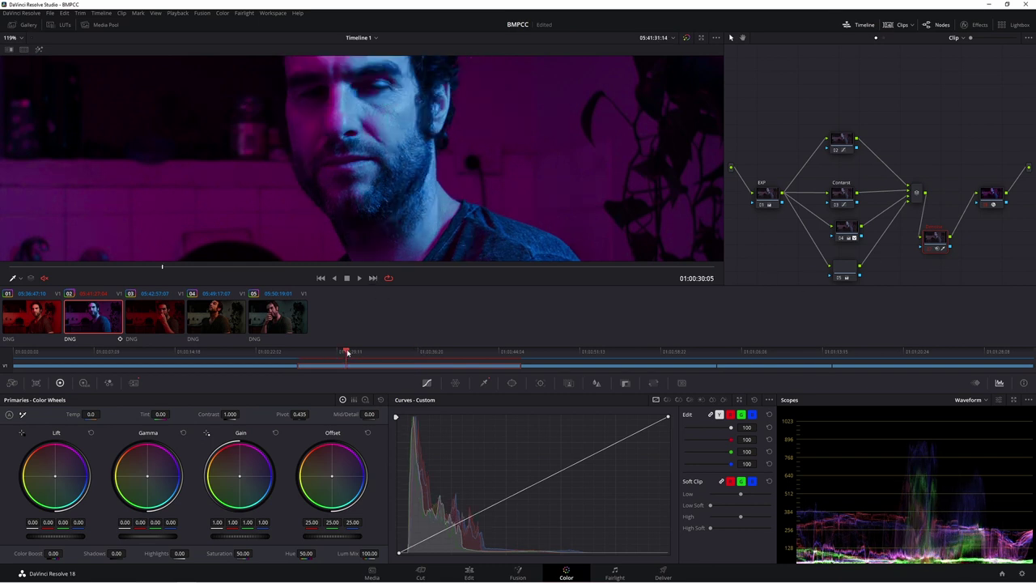
key("ctrl+f")
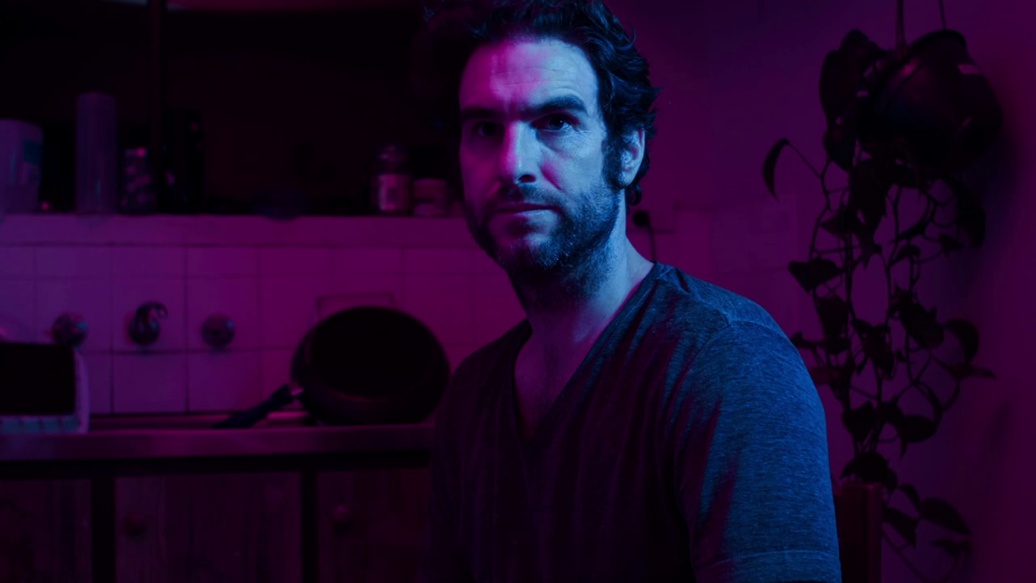
left_click(445, 560)
mouse_move(445, 560)
left_mouse_down()
mouse_move(497, 561)
mouse_move(428, 561)
left_mouse_up()
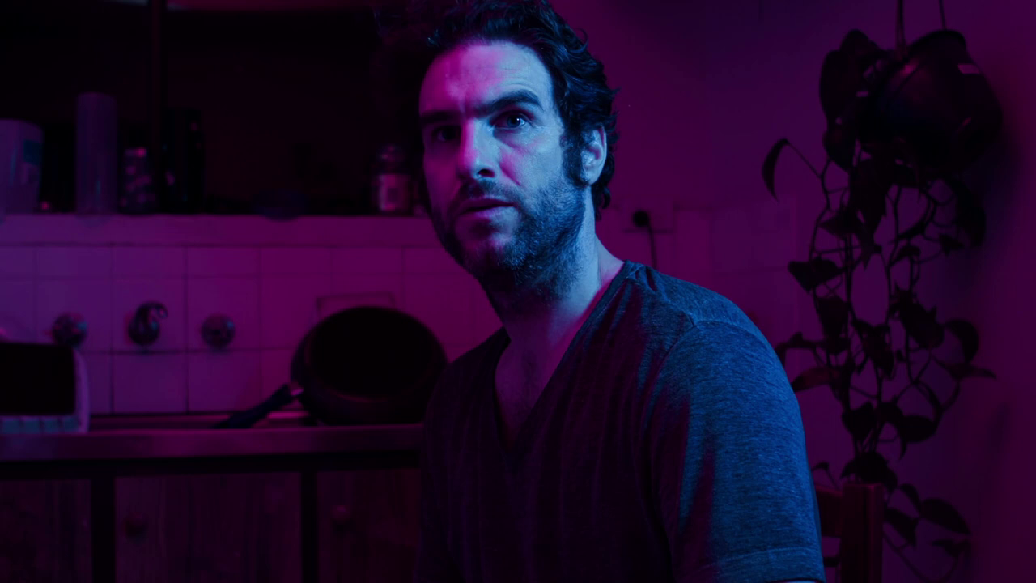
left_click(514, 316)
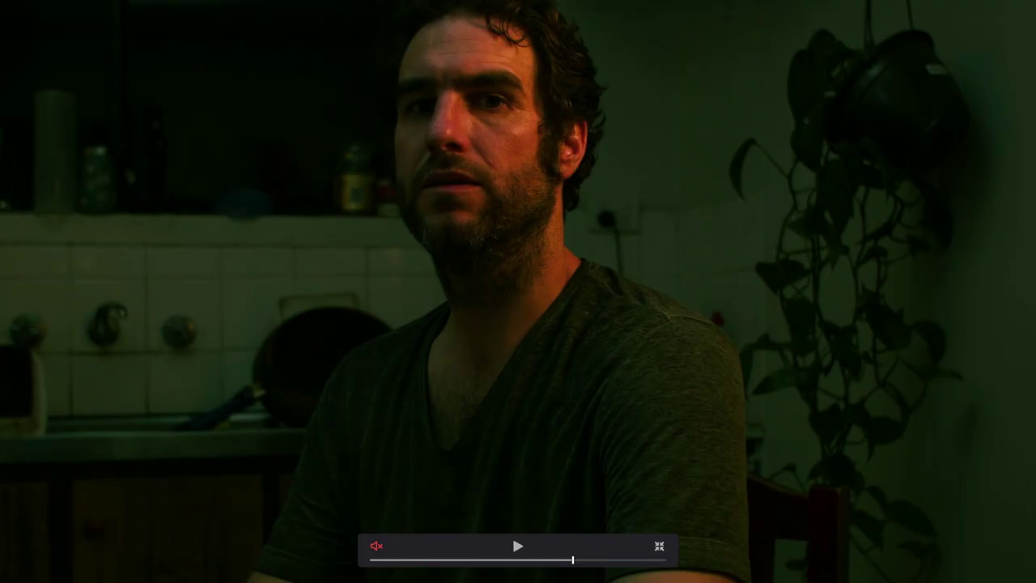
left_click_drag(573, 559, 507, 563)
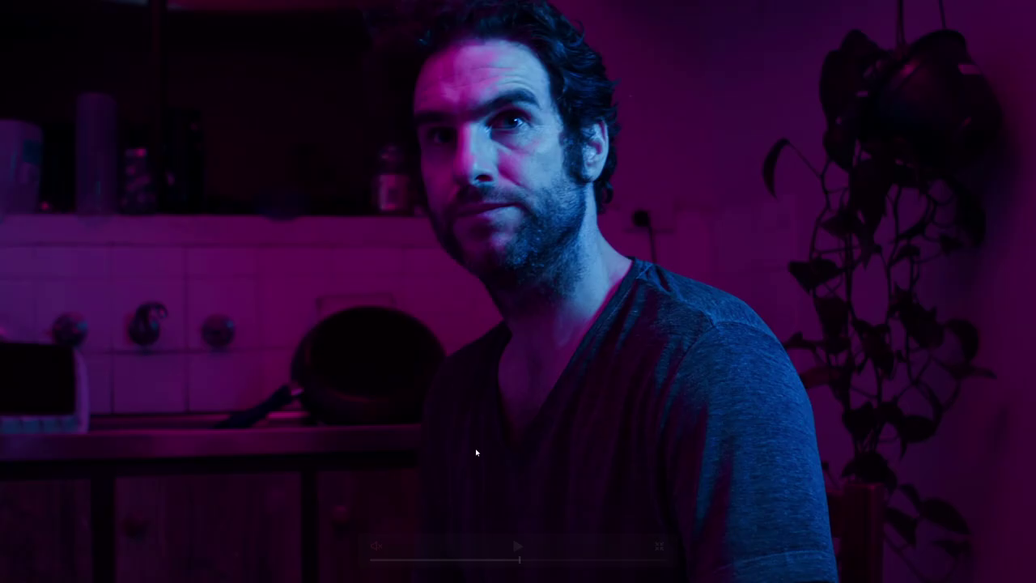